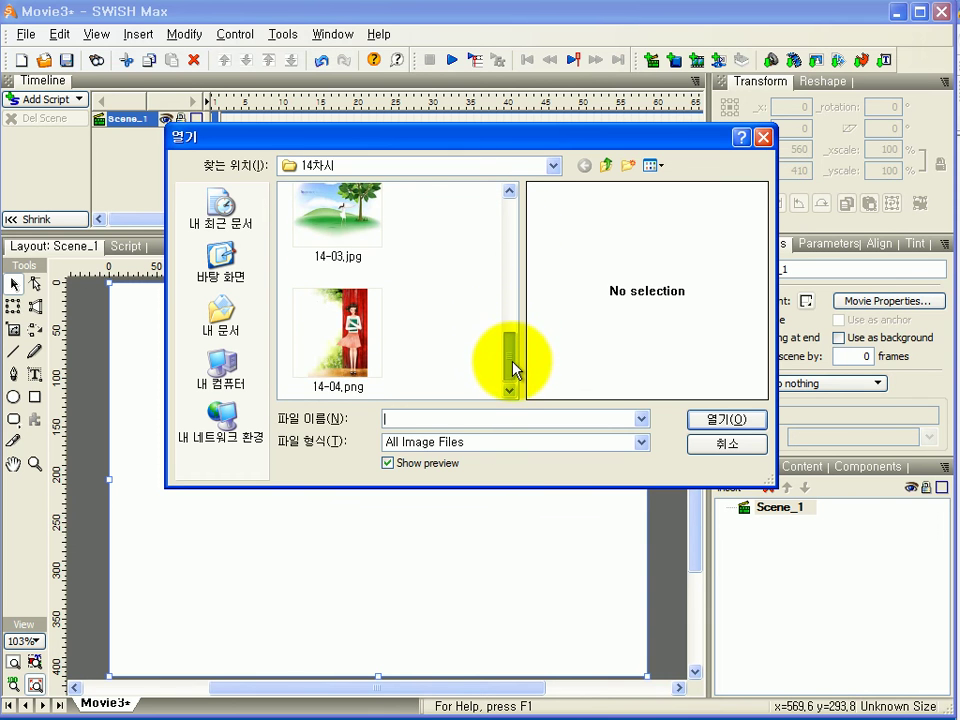
- Import the image 14-04.png into the scene
{"action": "left_click", "coordinate": [310, 328]}
{"action": "left_click", "coordinate": [733, 420]}
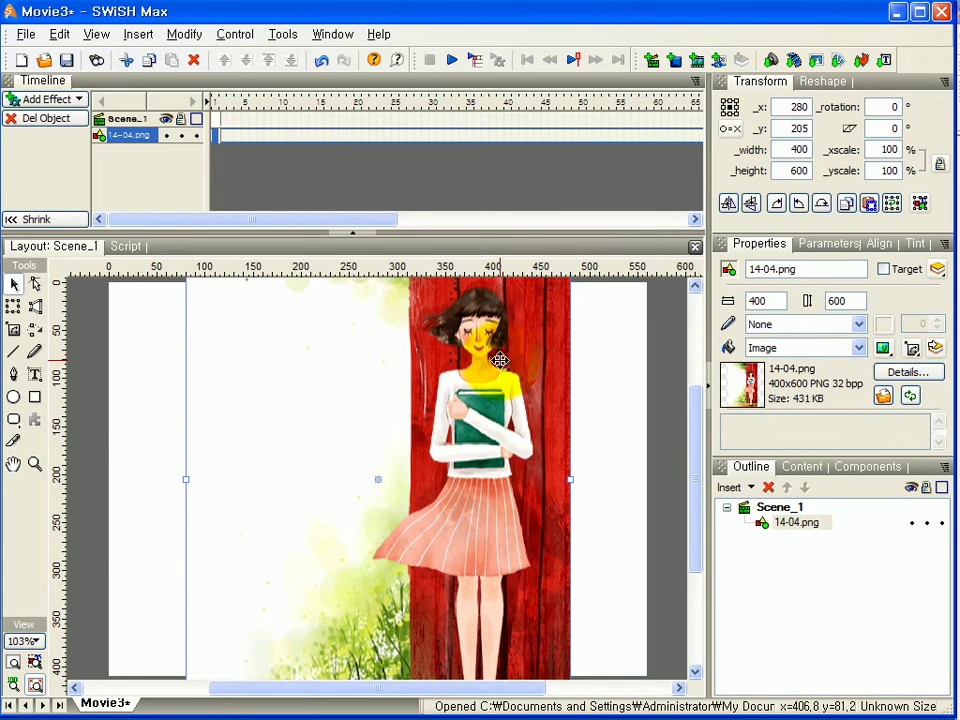
- Set the movie size to 400 pixels wide and 600 pixels high
{"action": "left_click", "coordinate": [615, 360]}
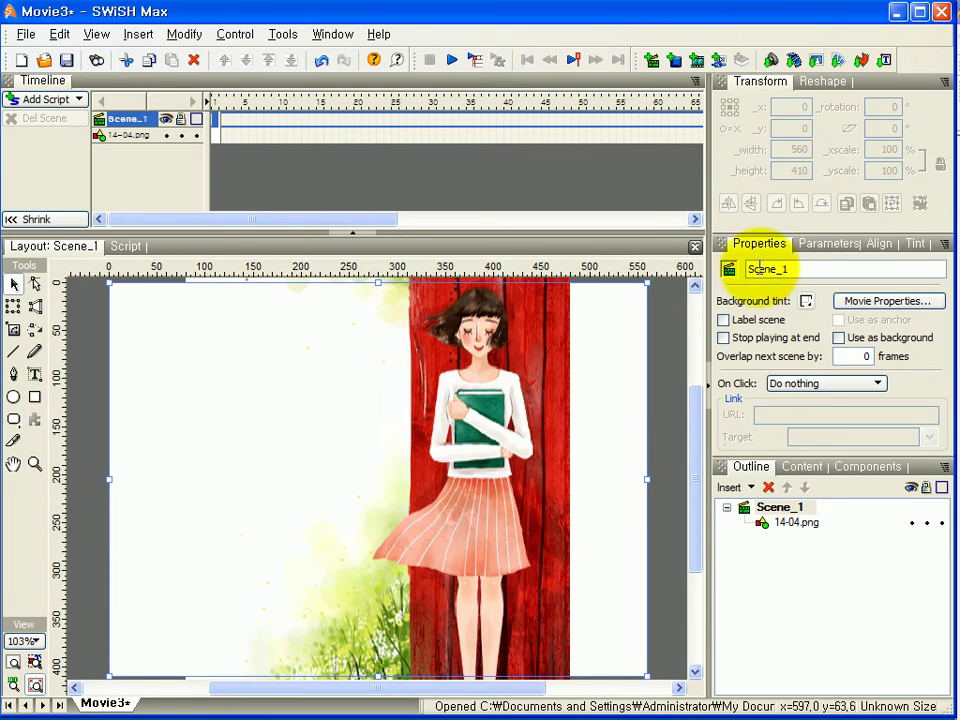
{"action": "left_click", "coordinate": [860, 302]}
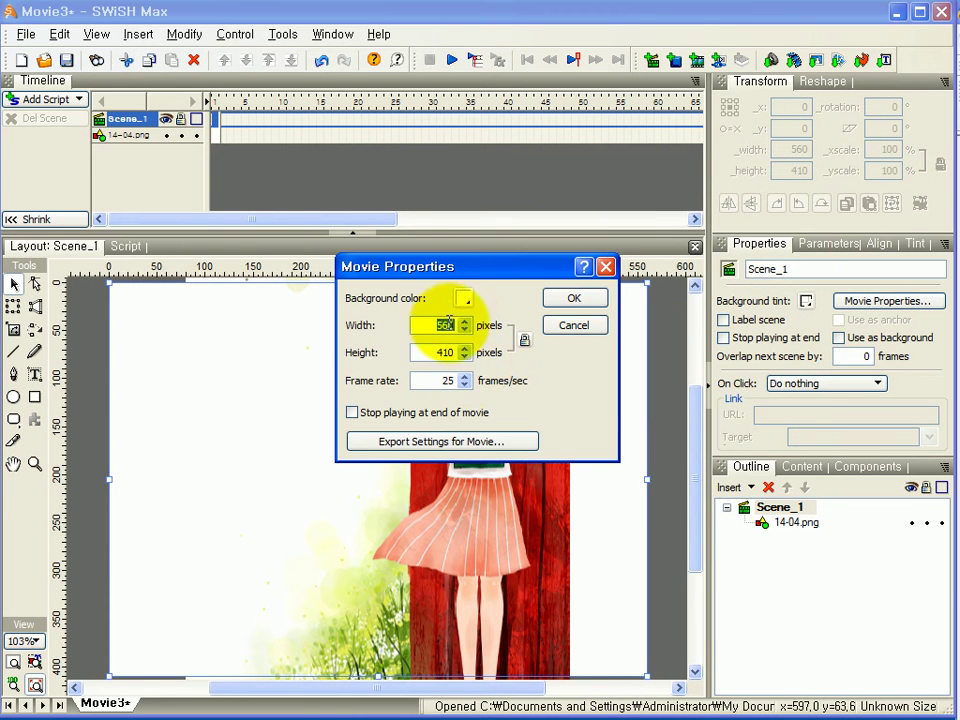
{"action": "type", "text": "400"}
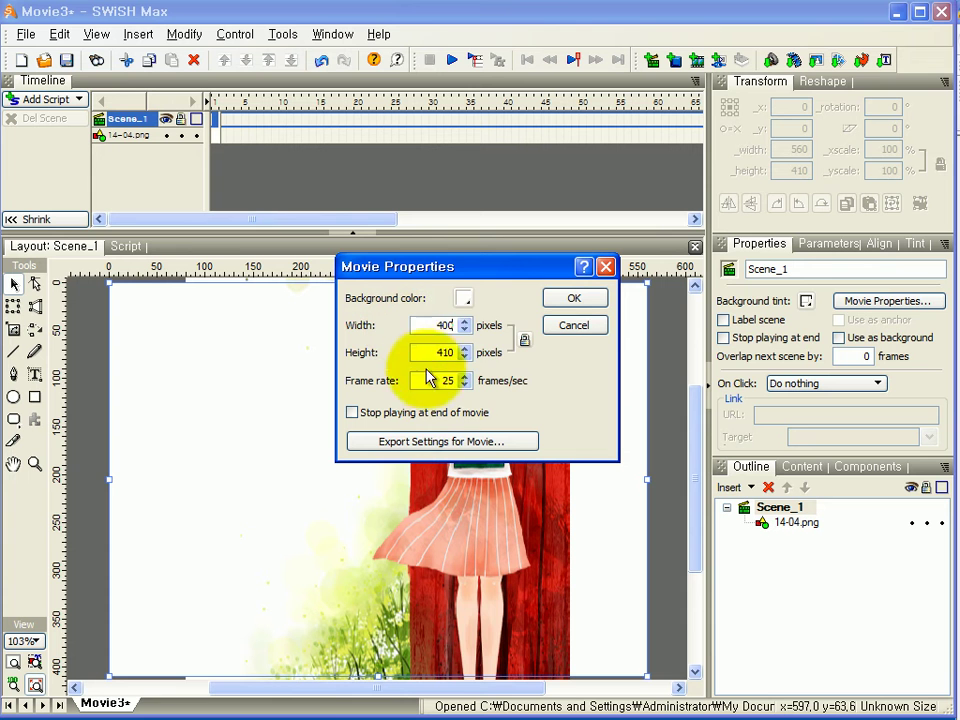
{"action": "double_click", "coordinate": [428, 352]}
{"action": "type", "text": "600"}
{"action": "left_click", "coordinate": [566, 301]}
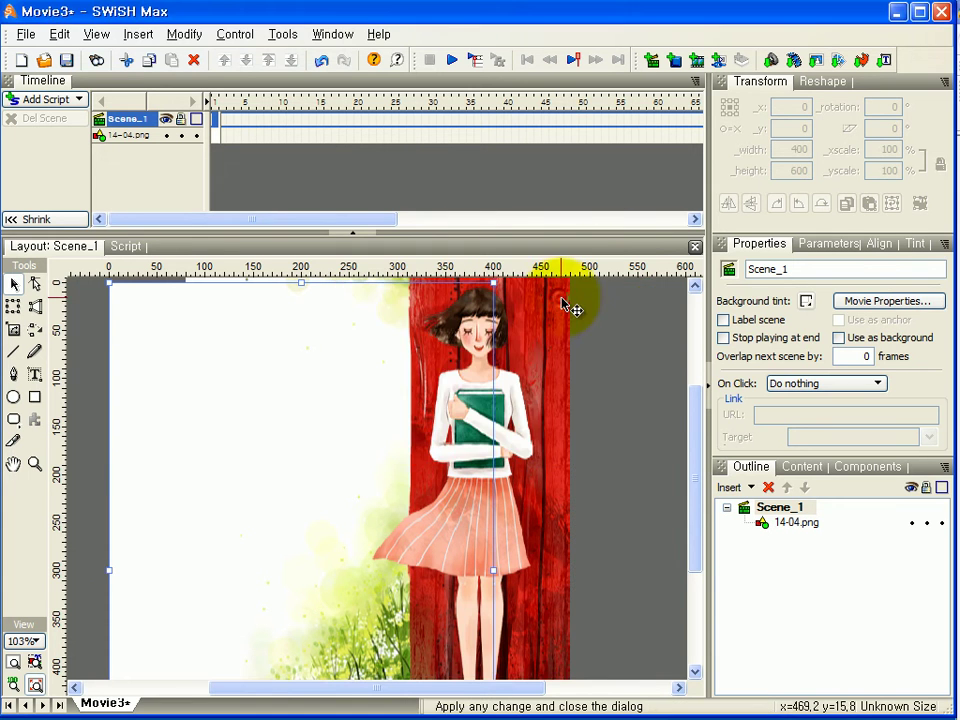
- Align the 14-04.png image to the left and top edges of the stage
{"action": "left_click", "coordinate": [546, 352]}
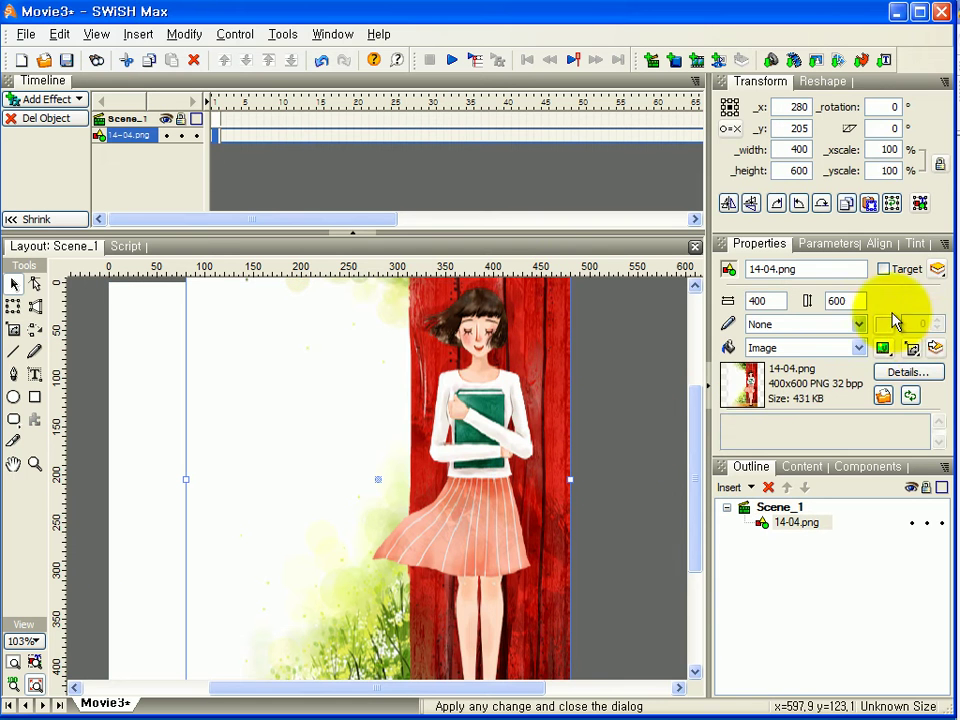
{"action": "left_click", "coordinate": [879, 244]}
{"action": "left_click", "coordinate": [787, 375]}
{"action": "left_click", "coordinate": [765, 441]}
{"action": "left_click", "coordinate": [727, 306]}
{"action": "left_click", "coordinate": [727, 306]}
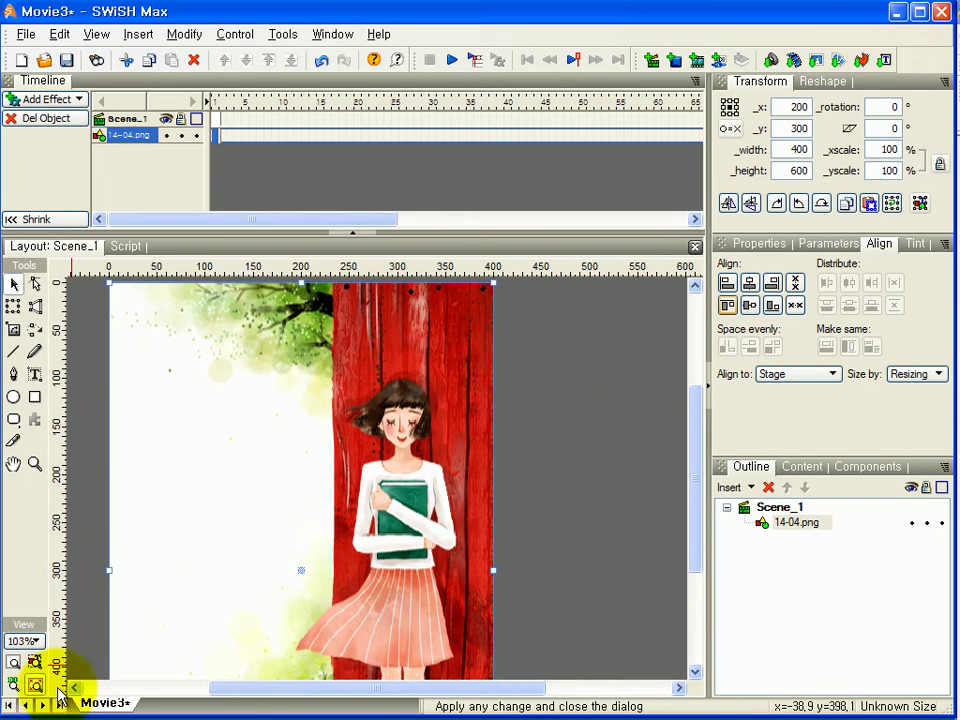
- Start a Pen tool outline of the girl's hair, following its upper edge from the crown to the windblown tips
{"action": "left_click", "coordinate": [14, 662]}
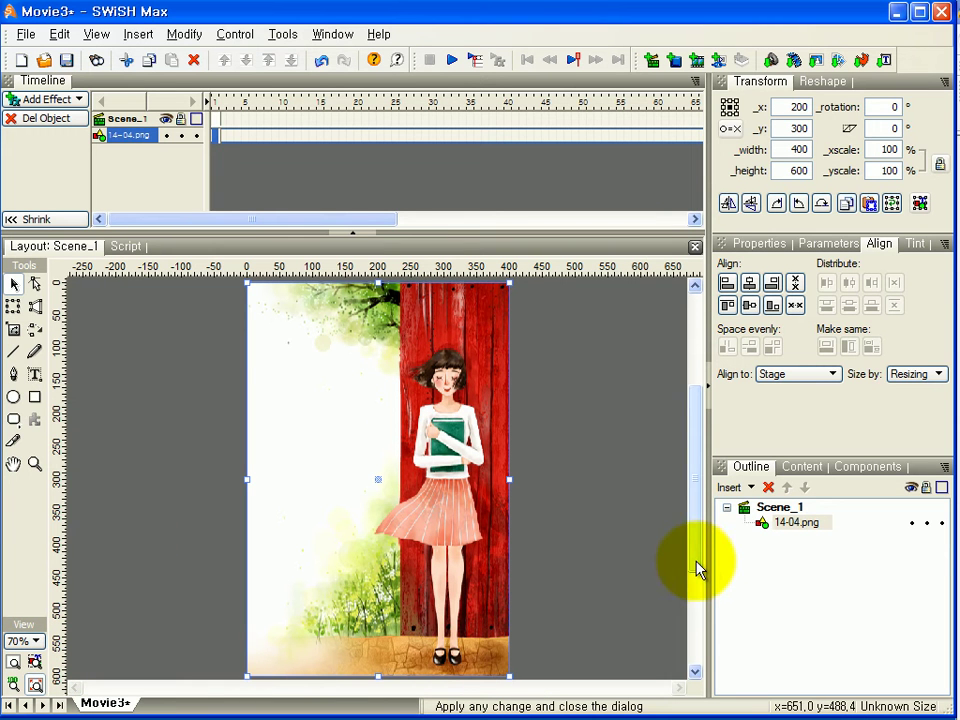
{"action": "left_click", "coordinate": [40, 468]}
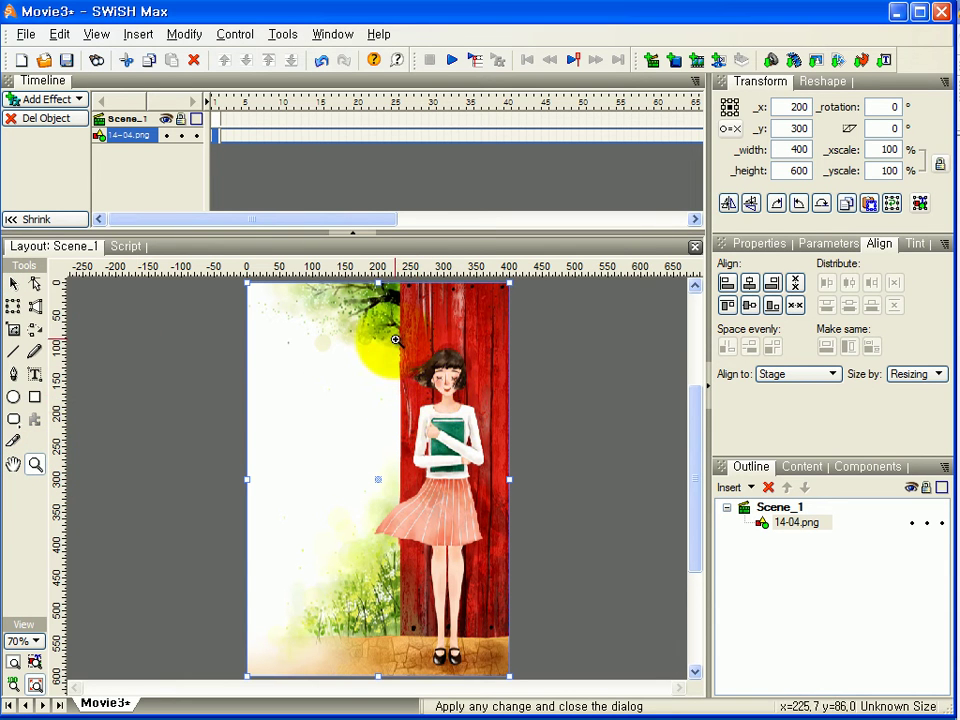
{"action": "left_click_drag", "start_coordinate": [376, 340], "coordinate": [494, 409]}
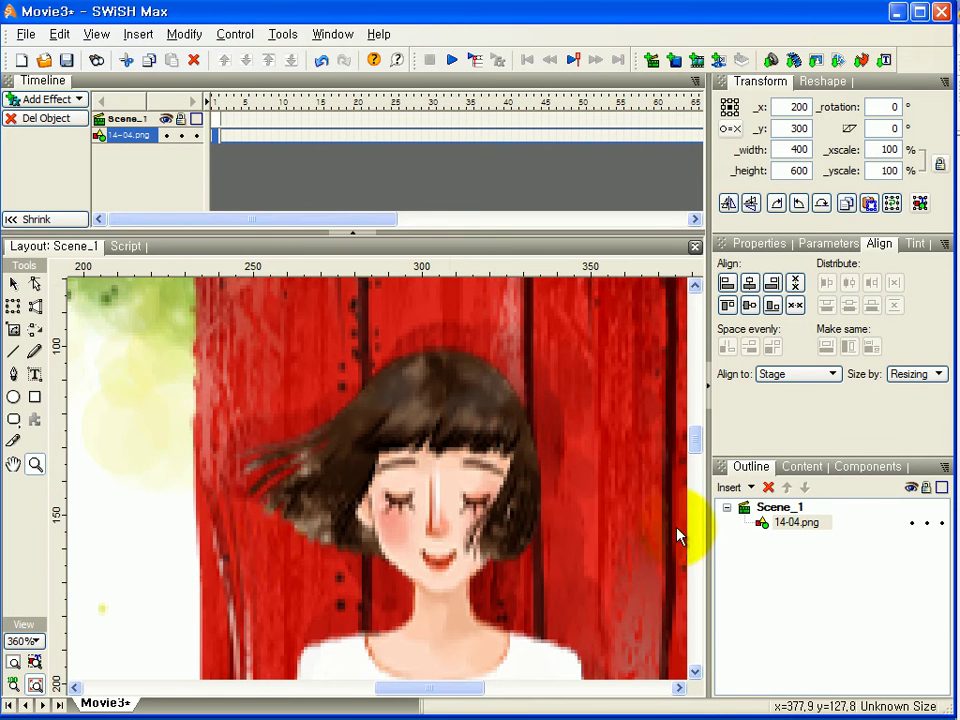
{"action": "left_click", "coordinate": [16, 383]}
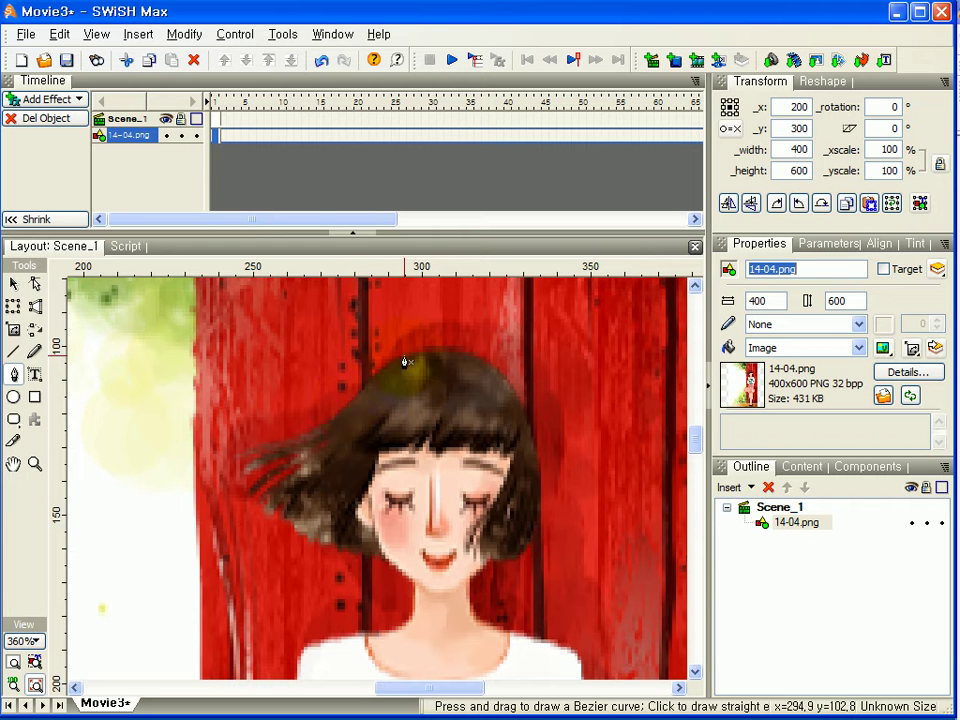
{"action": "left_click", "coordinate": [362, 398]}
{"action": "left_click", "coordinate": [344, 405]}
{"action": "left_click", "coordinate": [330, 419]}
{"action": "left_click", "coordinate": [316, 427]}
{"action": "left_click", "coordinate": [299, 442]}
{"action": "left_click", "coordinate": [286, 443]}
{"action": "left_click", "coordinate": [268, 443]}
{"action": "left_click", "coordinate": [252, 453]}
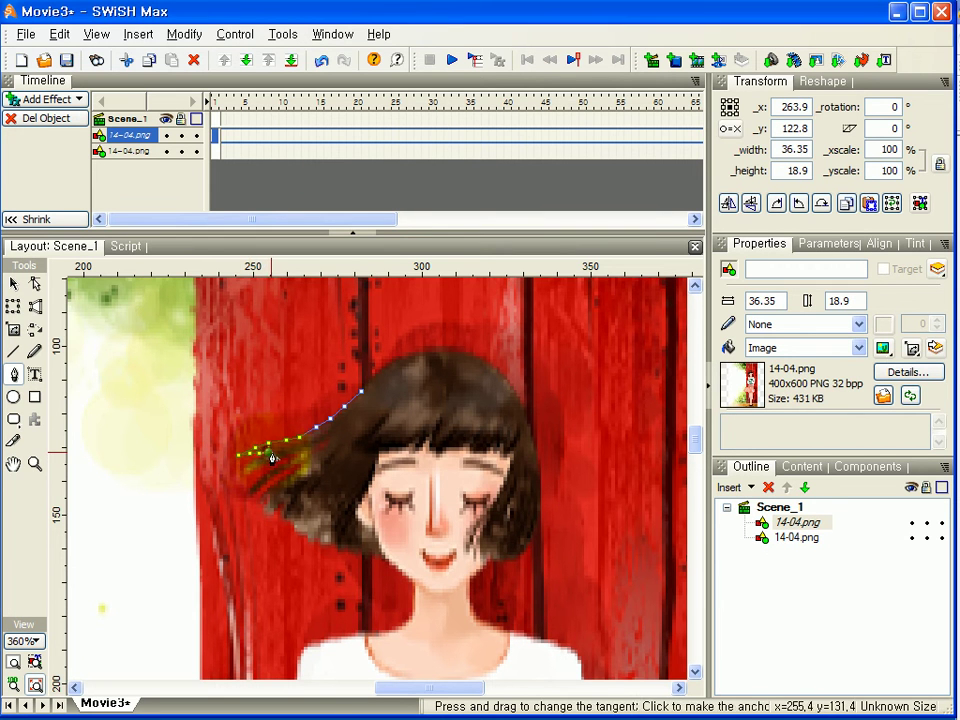
- Continue the hair outline in and out around the separate windblown strands
{"action": "left_click", "coordinate": [256, 467]}
{"action": "left_click", "coordinate": [246, 480]}
{"action": "left_click_drag", "start_coordinate": [246, 480], "coordinate": [252, 478]}
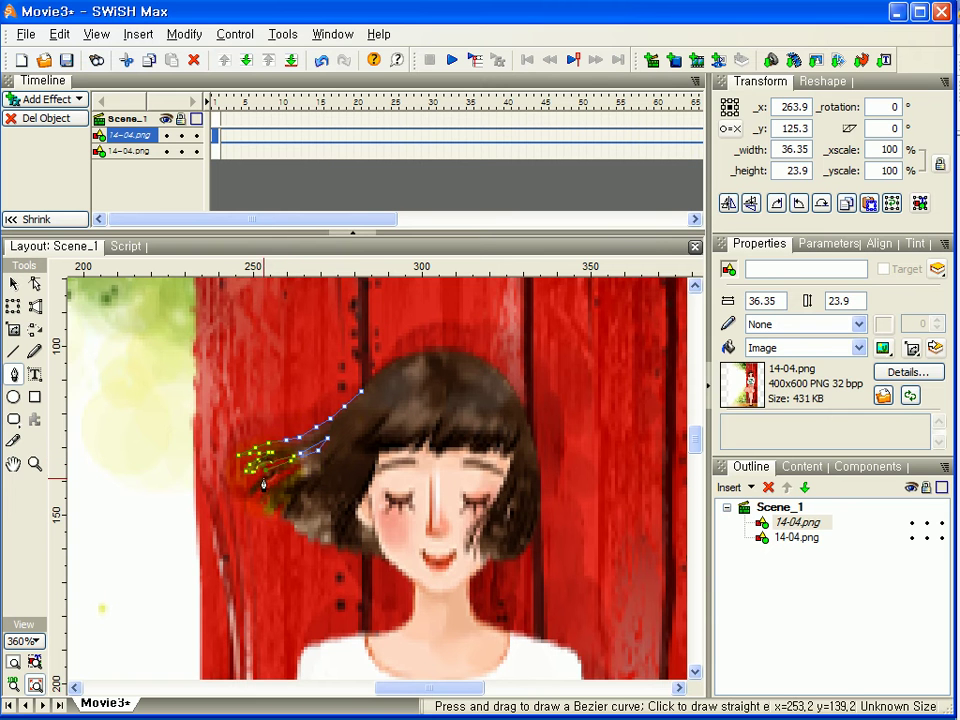
{"action": "left_click_drag", "start_coordinate": [251, 489], "coordinate": [252, 498]}
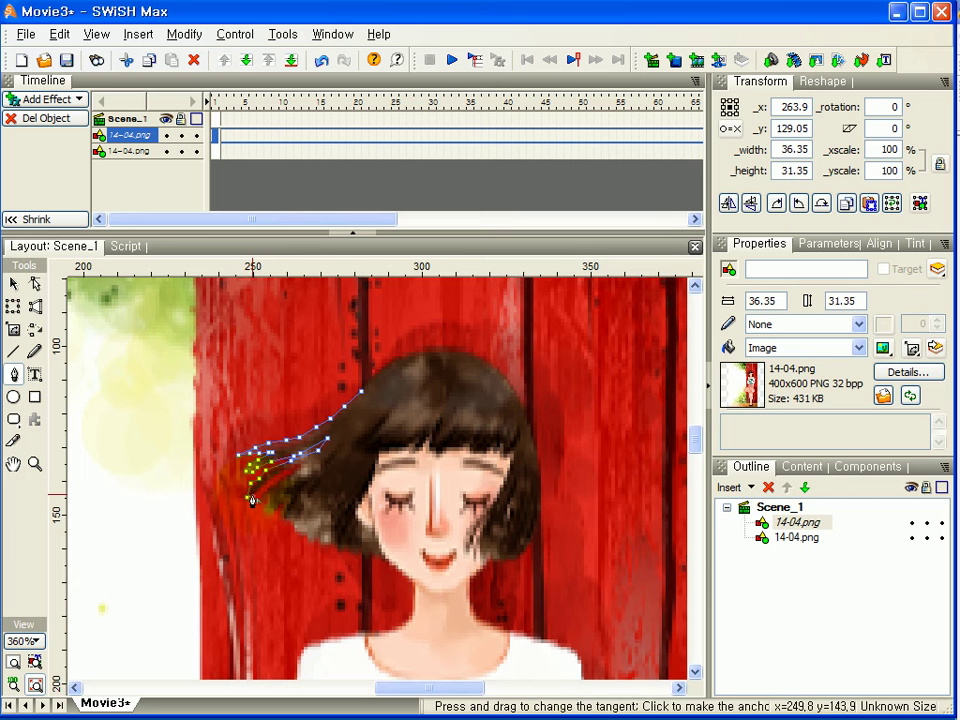
{"action": "mouse_move", "coordinate": [291, 467]}
{"action": "left_mouse_down"}
{"action": "mouse_move", "coordinate": [307, 458]}
{"action": "mouse_move", "coordinate": [300, 466]}
{"action": "left_mouse_up"}
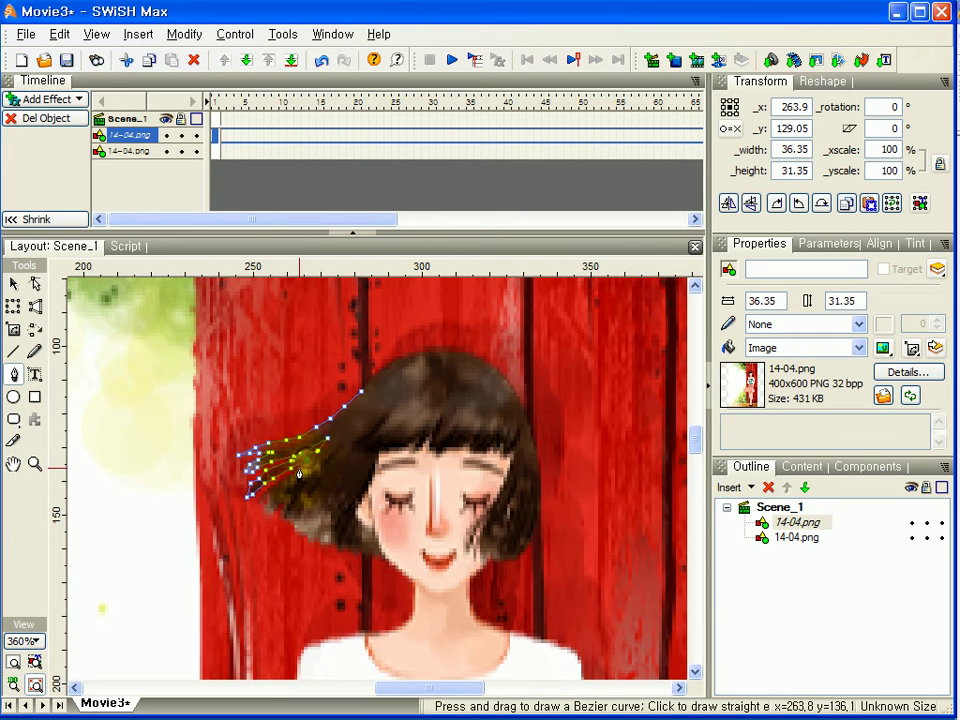
- Continue the outline along the lower edge of the windblown hair down to the girl's jaw
{"action": "left_click", "coordinate": [267, 519]}
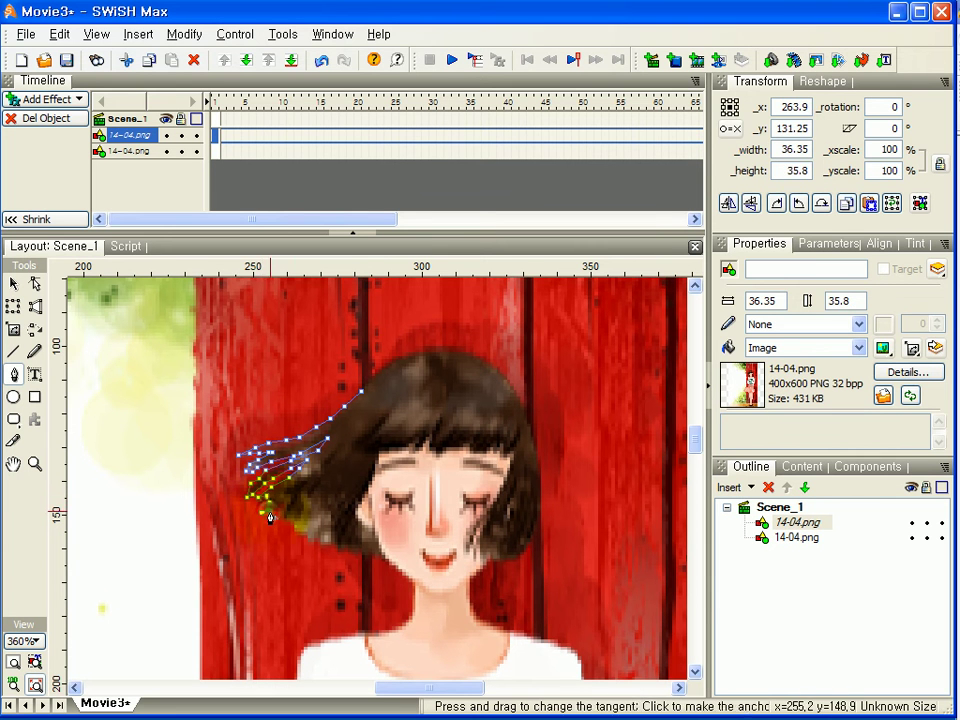
{"action": "left_click", "coordinate": [285, 530]}
{"action": "left_click", "coordinate": [295, 539]}
{"action": "left_click", "coordinate": [312, 543]}
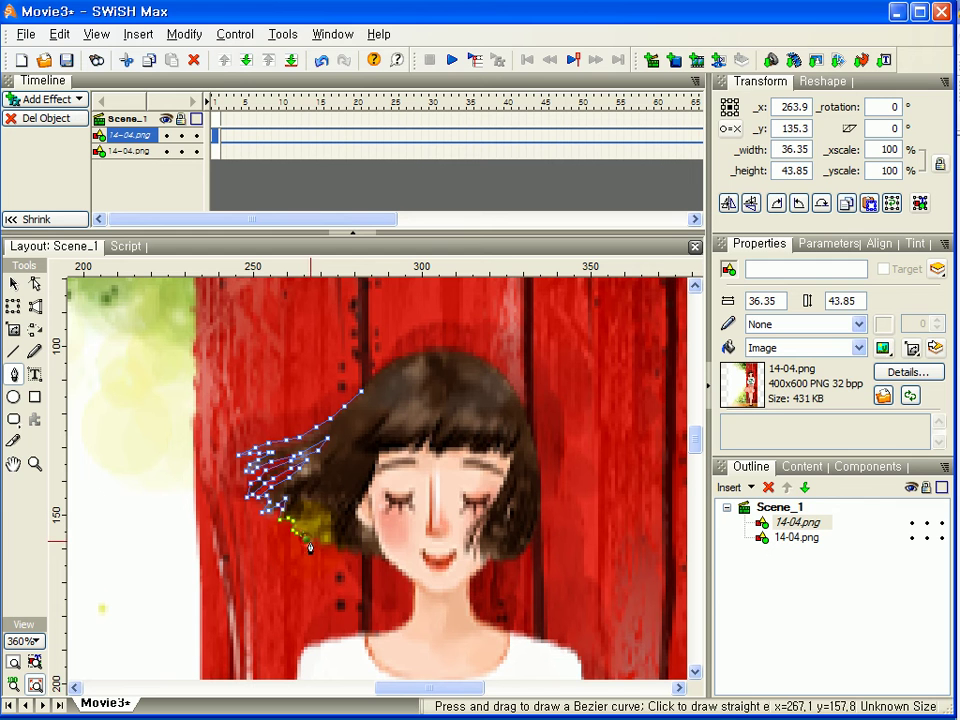
{"action": "left_click", "coordinate": [322, 549]}
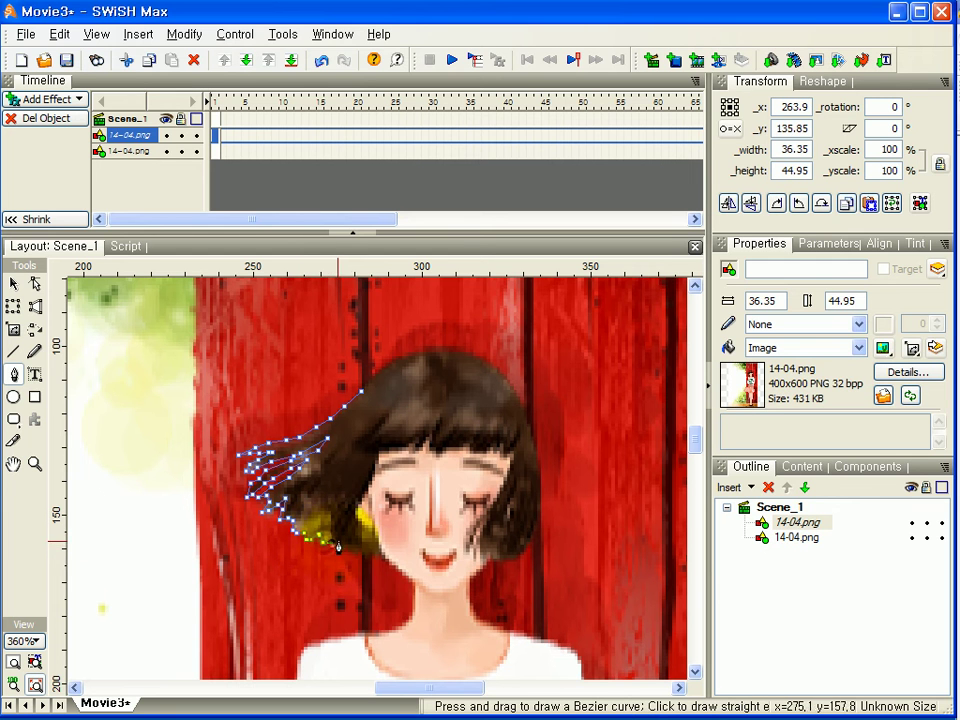
{"action": "left_click", "coordinate": [338, 559]}
{"action": "left_click", "coordinate": [348, 558]}
{"action": "left_click", "coordinate": [372, 552]}
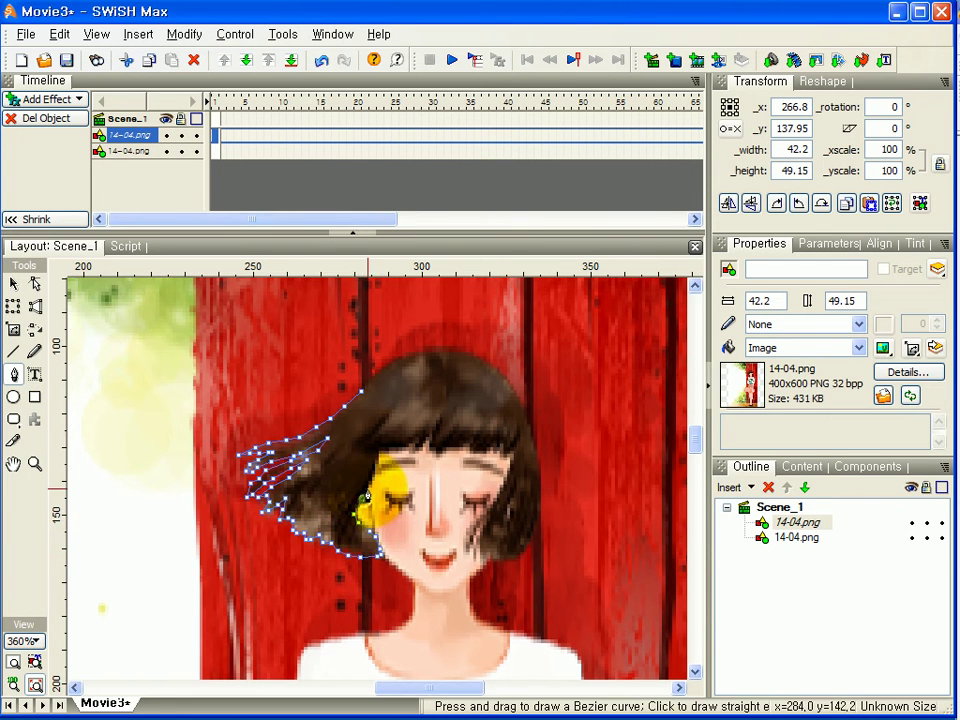
- Trace the jagged lower edge of the fringe across the girl's forehead
{"action": "left_click", "coordinate": [409, 446]}
{"action": "left_click_drag", "start_coordinate": [411, 451], "coordinate": [413, 455]}
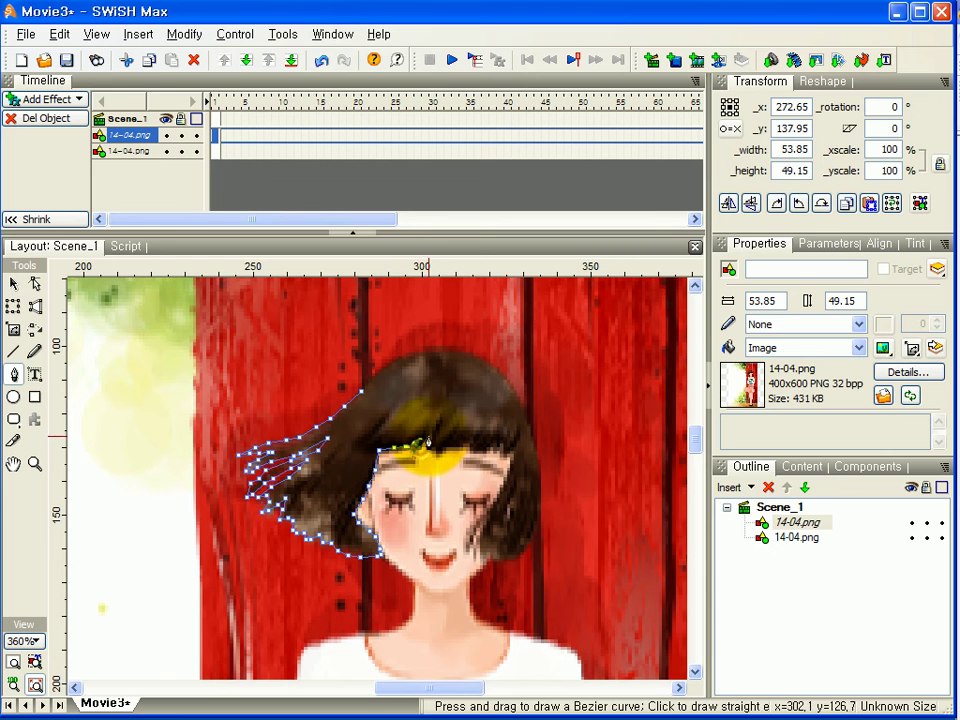
{"action": "left_click", "coordinate": [431, 441]}
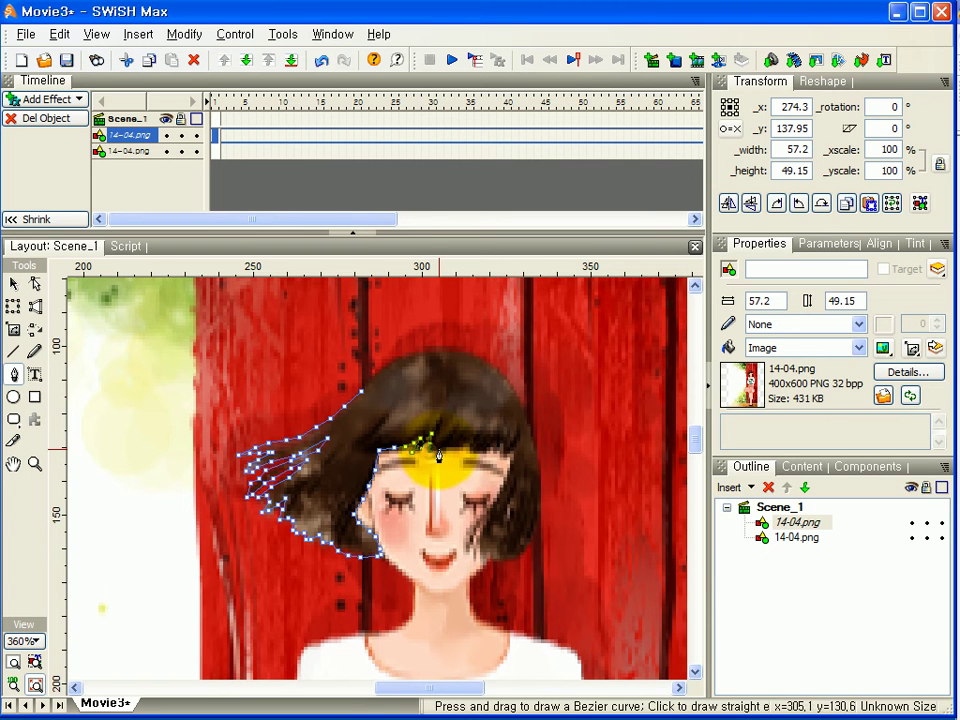
{"action": "left_click_drag", "start_coordinate": [445, 456], "coordinate": [470, 453]}
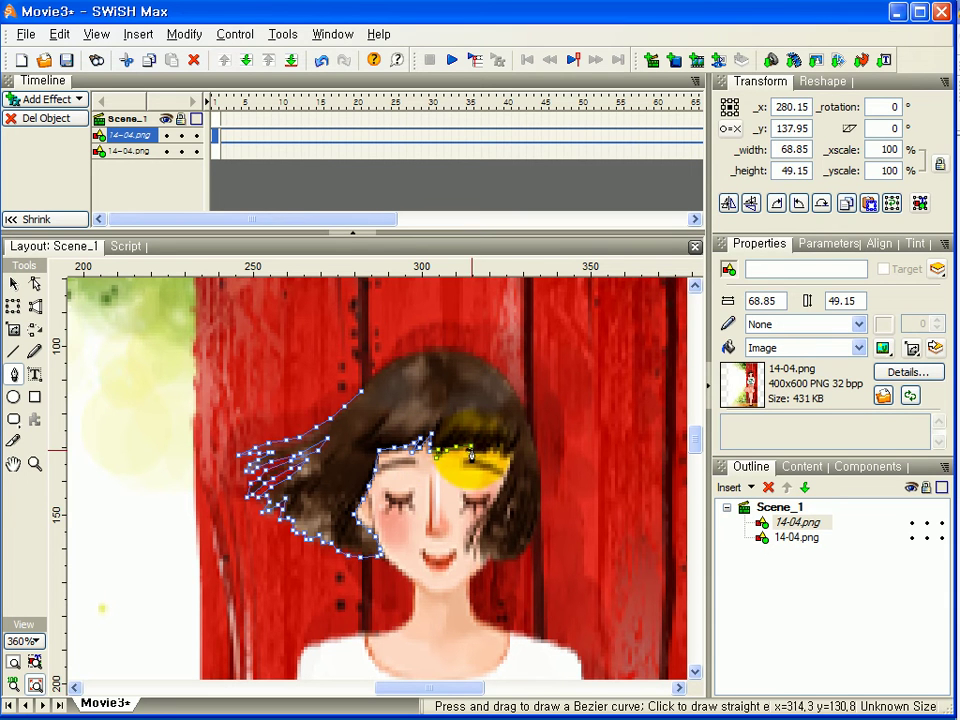
{"action": "left_click", "coordinate": [481, 452]}
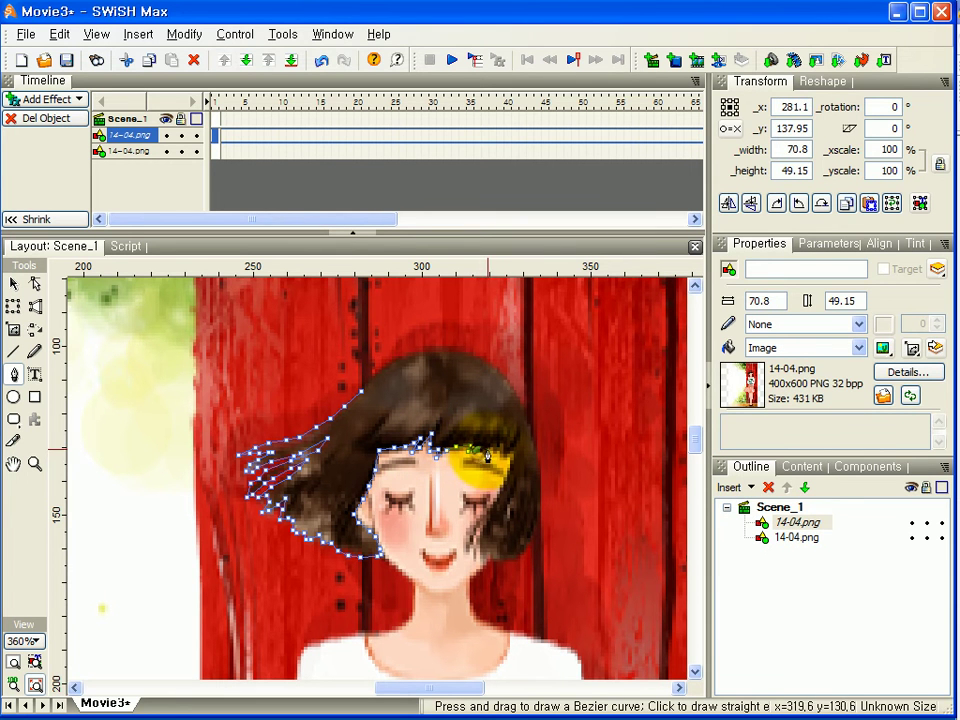
{"action": "left_click_drag", "start_coordinate": [497, 450], "coordinate": [498, 448]}
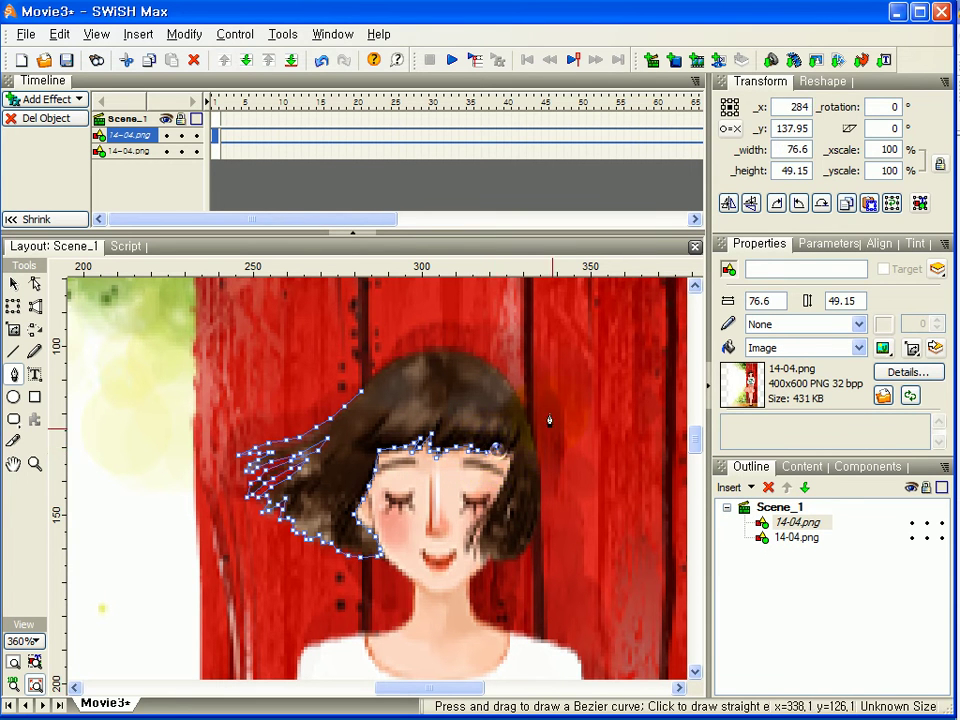
- Trace the inner edge and lower tips of the hair lock on the opposite cheek from the windblown side
{"action": "left_click", "coordinate": [512, 467]}
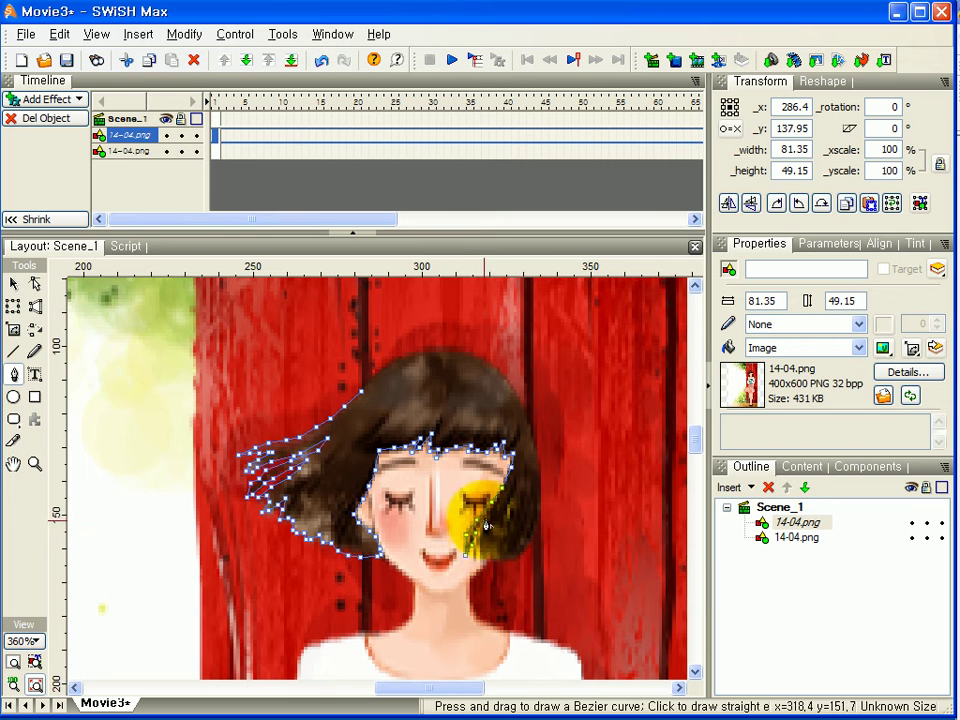
{"action": "left_click", "coordinate": [474, 564]}
{"action": "left_click", "coordinate": [483, 574]}
{"action": "left_click", "coordinate": [494, 562]}
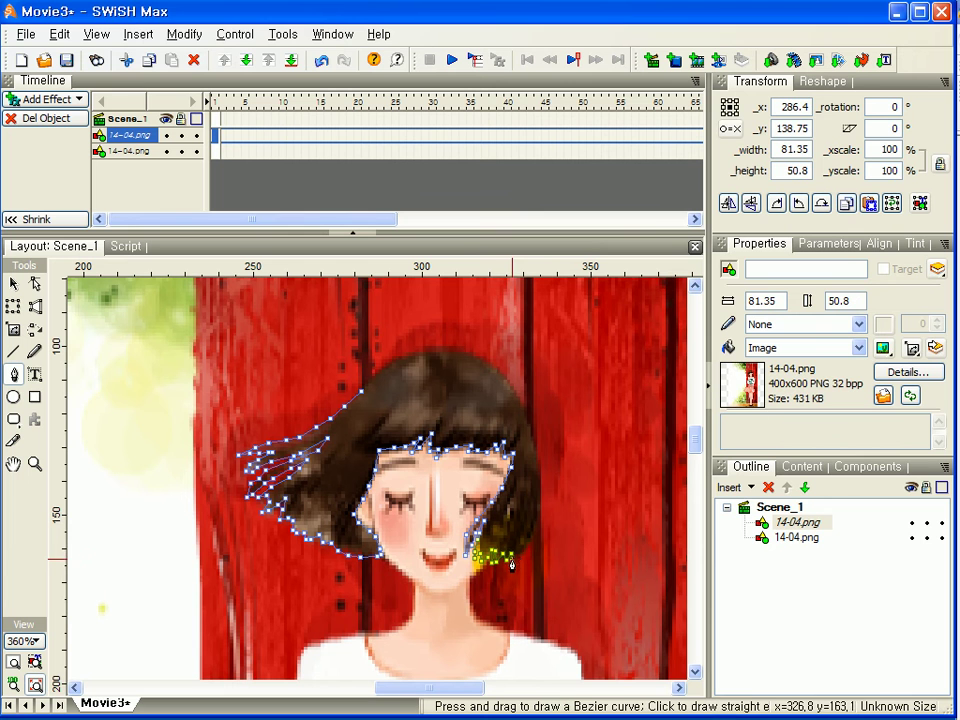
- Trace the outer edge of the hair up and over the crown, closing the outline at its starting point
{"action": "left_click", "coordinate": [530, 541]}
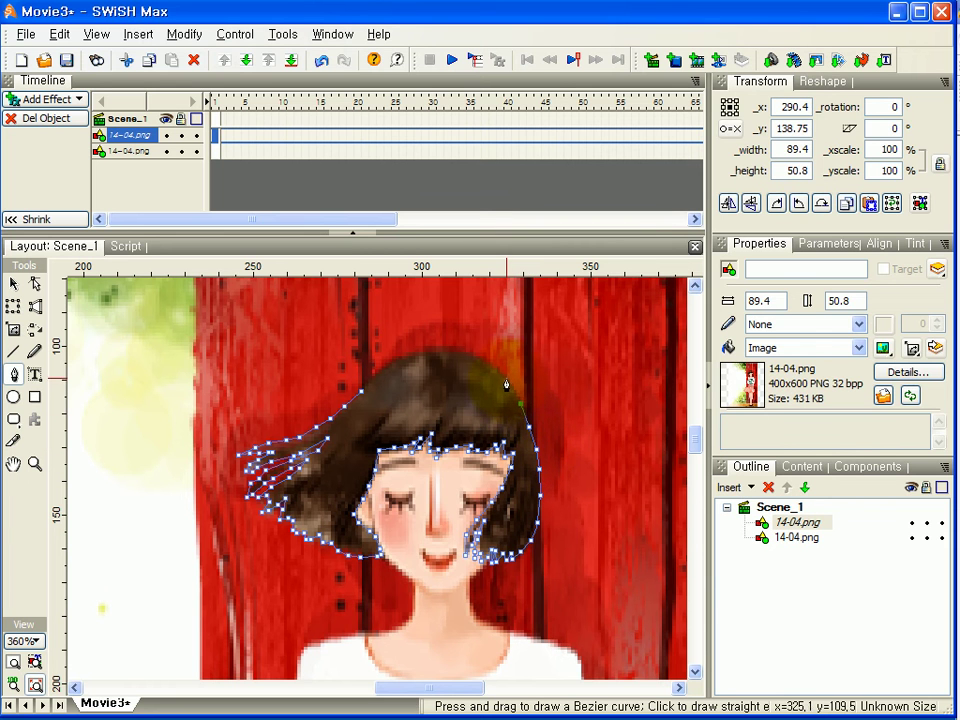
{"action": "left_click", "coordinate": [505, 383]}
{"action": "left_click", "coordinate": [486, 364]}
{"action": "left_click", "coordinate": [466, 354]}
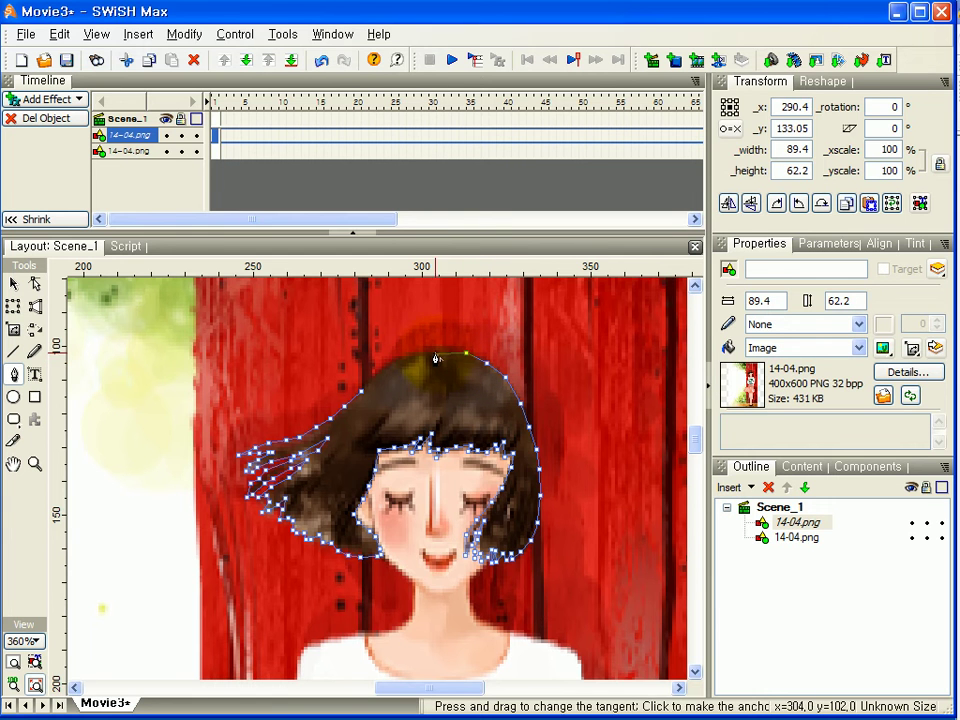
{"action": "left_click", "coordinate": [361, 392]}
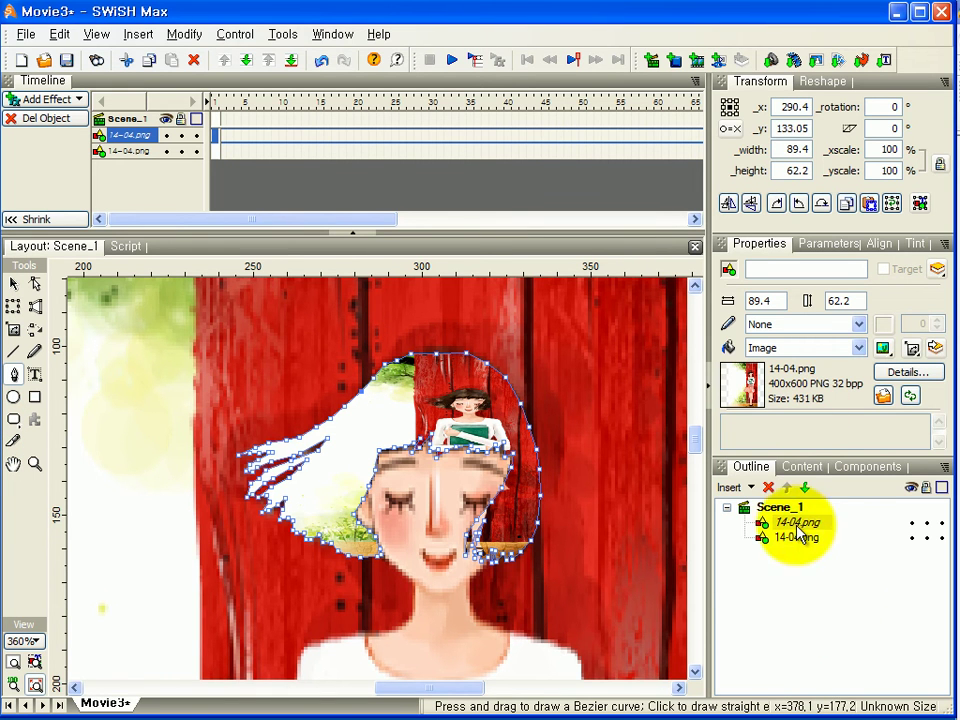
- Change the fill type of the hair shape to Solid
{"action": "left_click", "coordinate": [858, 347]}
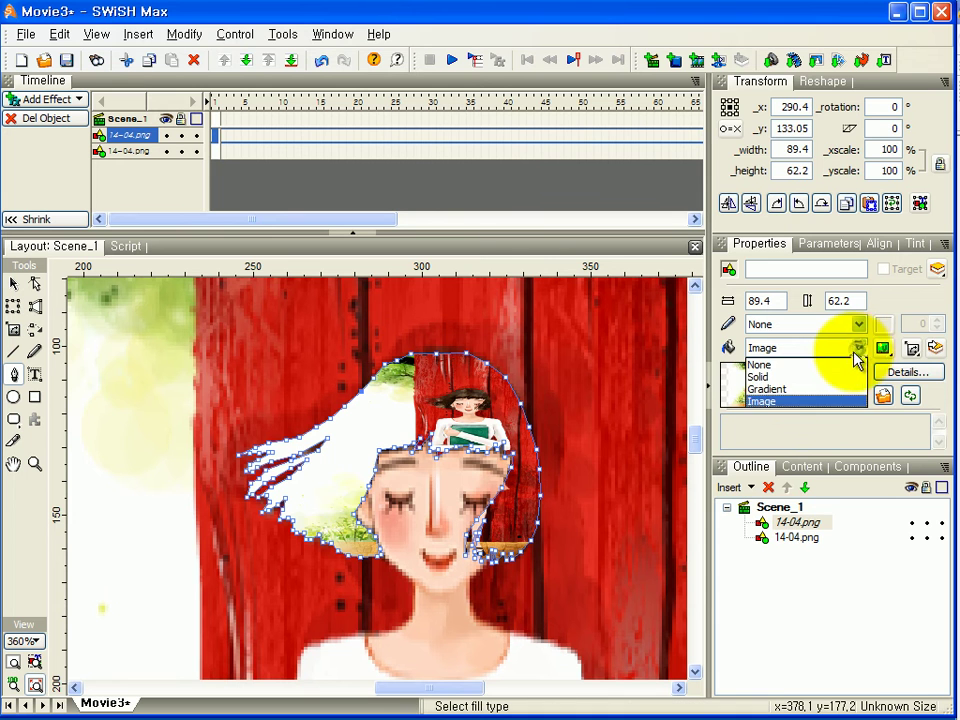
{"action": "left_click", "coordinate": [808, 377]}
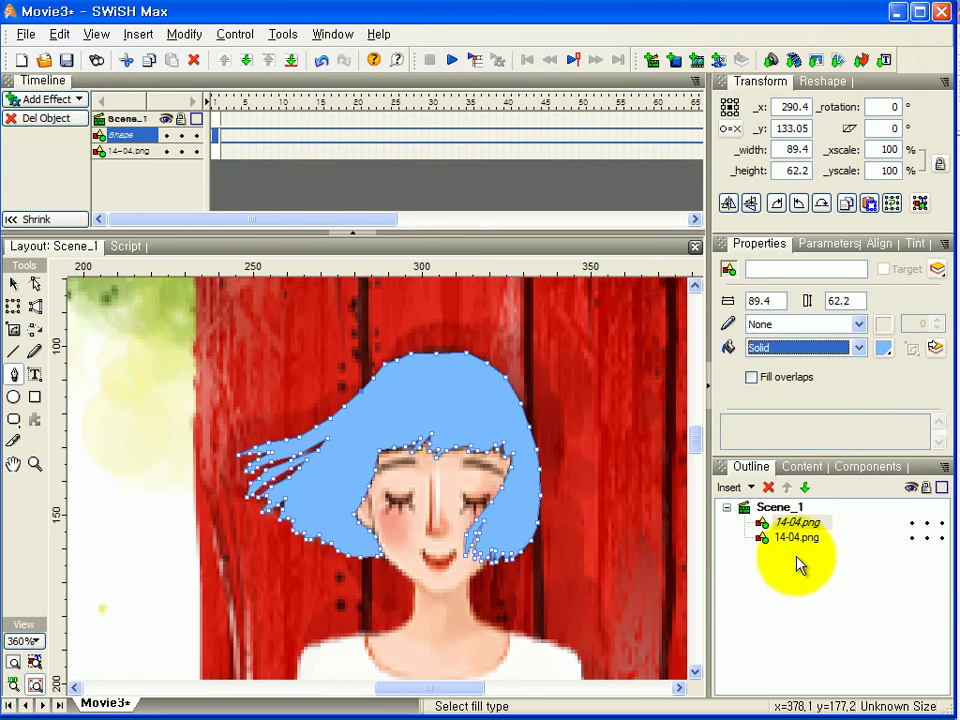
- Combine the hair shape and the 14-04.png image into a single shape with an Image fill
{"action": "left_click", "coordinate": [800, 526]}
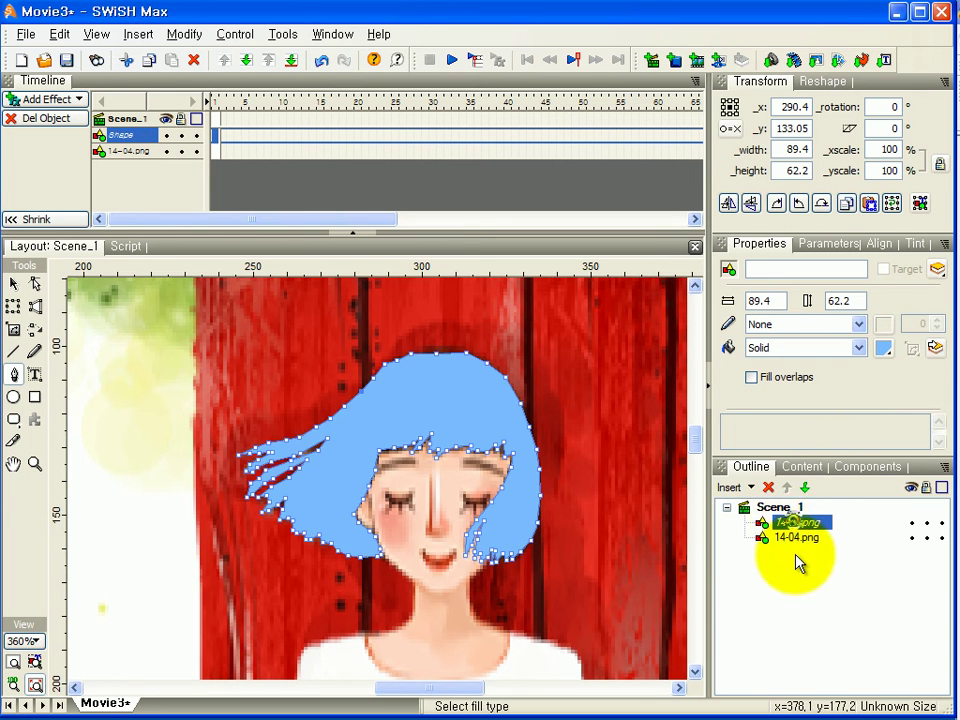
{"action": "left_click", "coordinate": [800, 540], "text": "shift"}
{"action": "right_click", "coordinate": [805, 528]}
{"action": "mouse_move", "coordinate": [812, 621]}
{"action": "left_click", "coordinate": [745, 668]}
{"action": "left_click_drag", "start_coordinate": [440, 316], "coordinate": [445, 263]}
{"action": "left_click", "coordinate": [402, 328]}
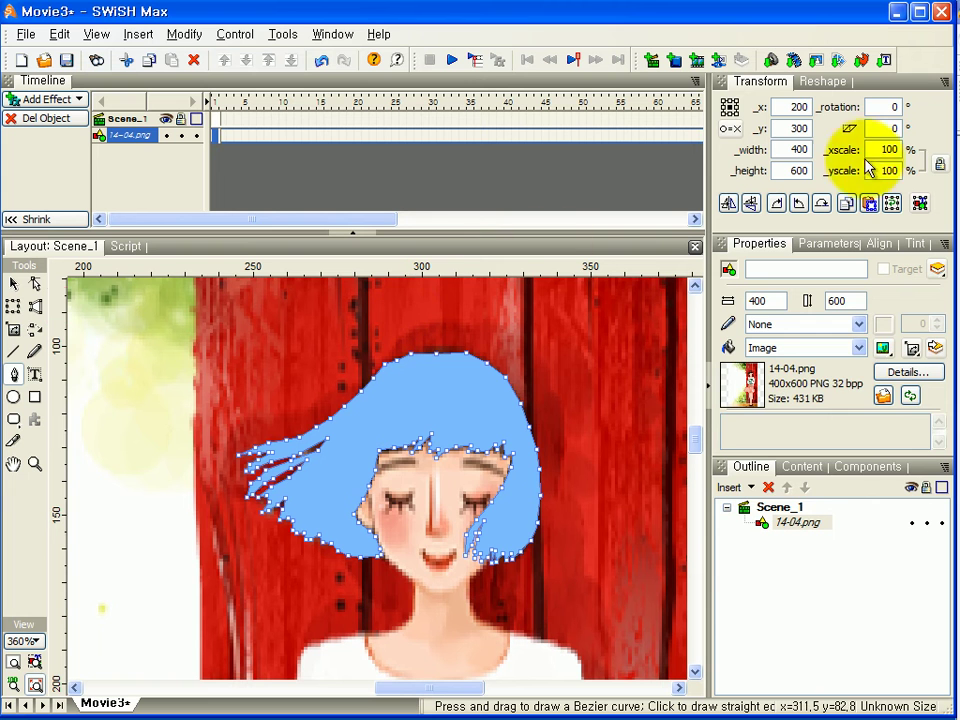
{"action": "left_click", "coordinate": [859, 348]}
{"action": "left_click", "coordinate": [764, 400]}
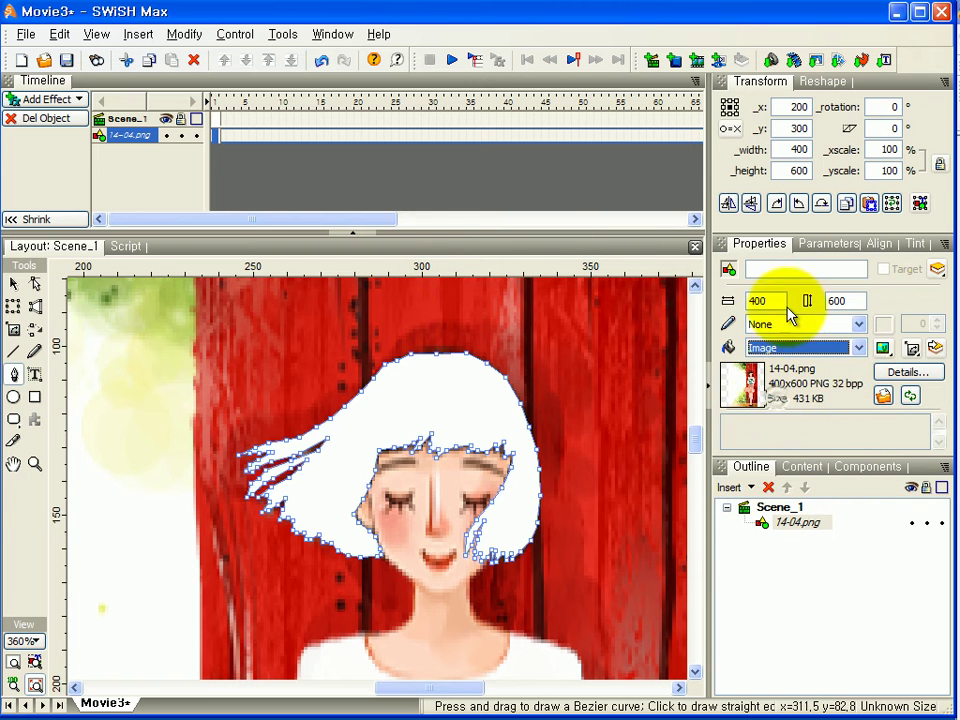
- Break the combined shape apart into separate hair and background pieces
{"action": "right_click", "coordinate": [805, 523]}
{"action": "mouse_move", "coordinate": [883, 657]}
{"action": "mouse_move", "coordinate": [845, 615]}
{"action": "left_click", "coordinate": [690, 690]}
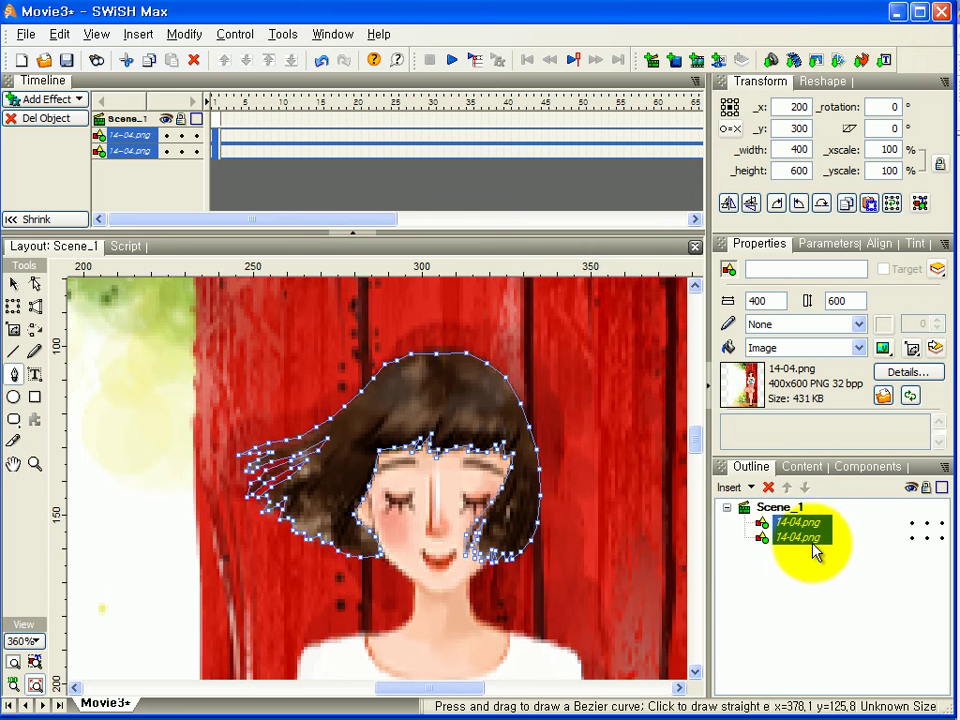
- Select only the hair piece and name it 머리
{"action": "left_click", "coordinate": [797, 522]}
{"action": "key", "text": "BackSpace"}
{"action": "left_click", "coordinate": [789, 268]}
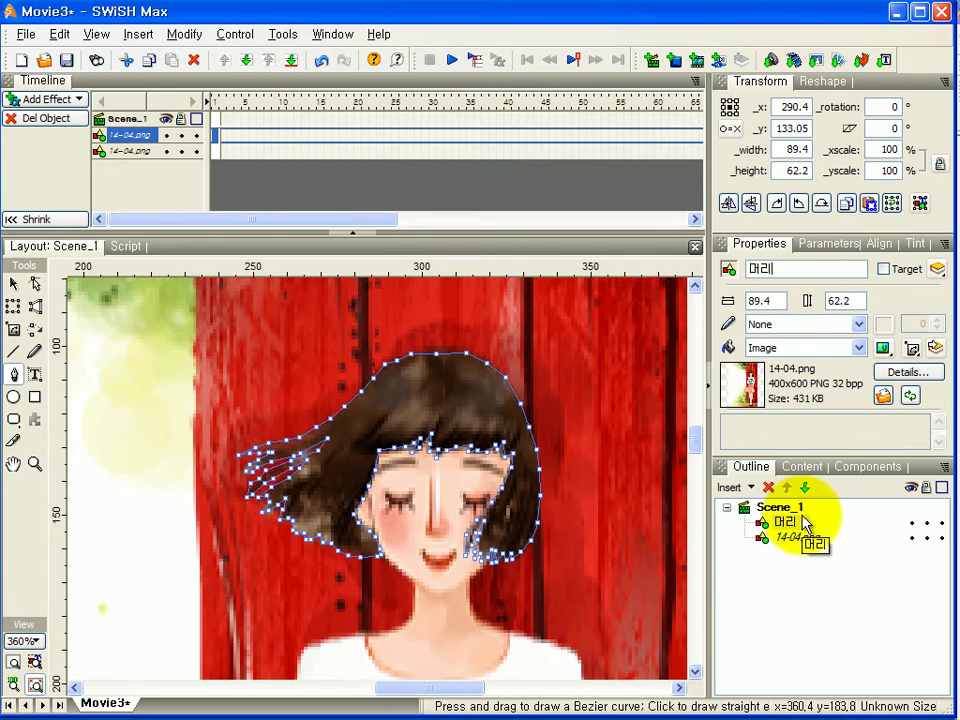
- Break the 머리 shape into 10 triangulated random polygon pieces with random seed 30, inflating all pieces by 0.5 pixels
{"action": "left_click", "coordinate": [14, 285]}
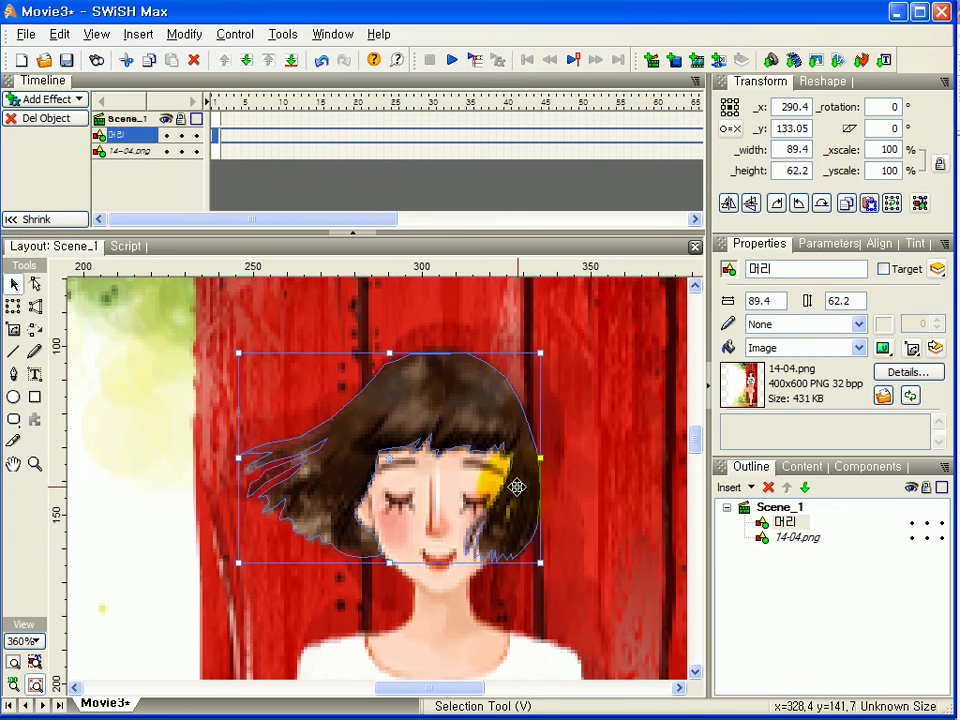
{"action": "right_click", "coordinate": [435, 371]}
{"action": "mouse_move", "coordinate": [494, 474]}
{"action": "mouse_move", "coordinate": [497, 508]}
{"action": "left_click", "coordinate": [675, 519]}
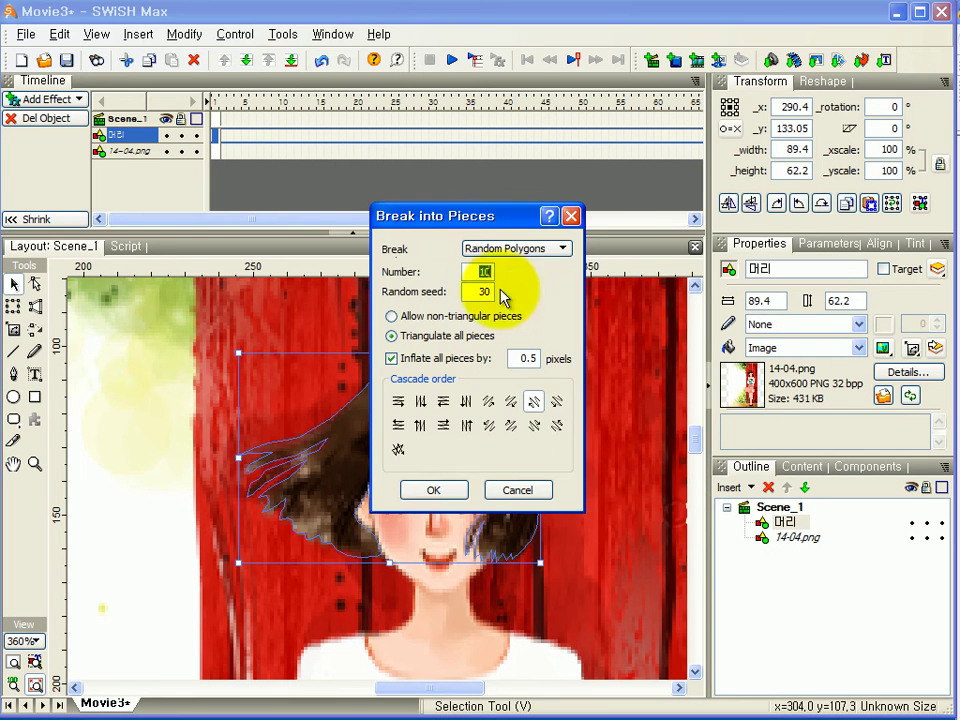
{"action": "left_click_drag", "start_coordinate": [497, 216], "coordinate": [756, 181]}
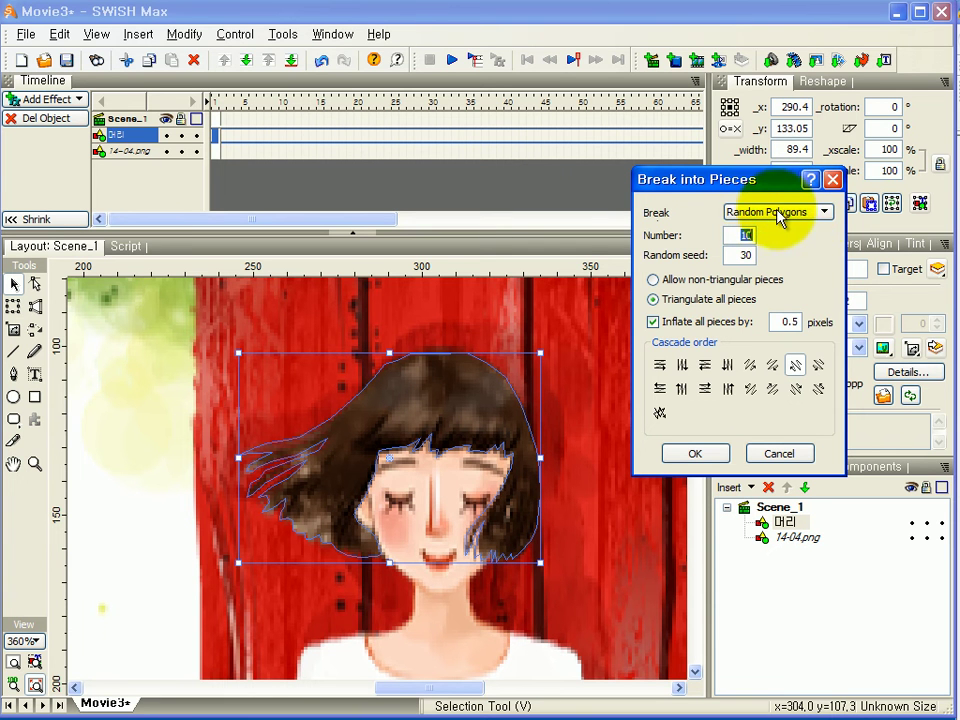
{"action": "left_click_drag", "start_coordinate": [778, 190], "coordinate": [745, 177]}
{"action": "left_click_drag", "start_coordinate": [703, 243], "coordinate": [746, 242]}
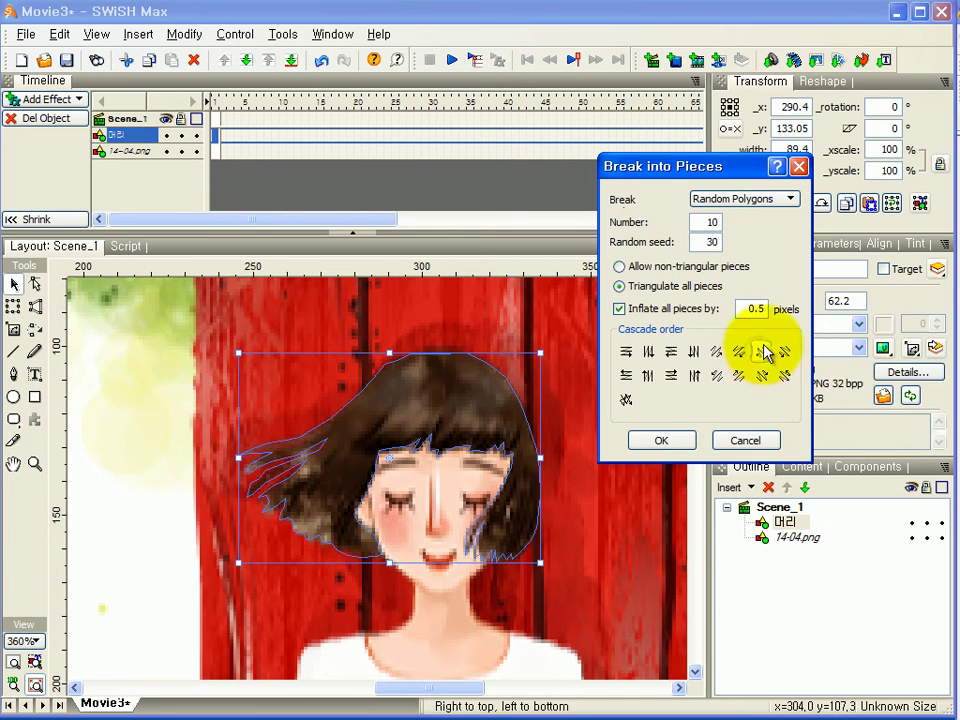
{"action": "left_click", "coordinate": [660, 440]}
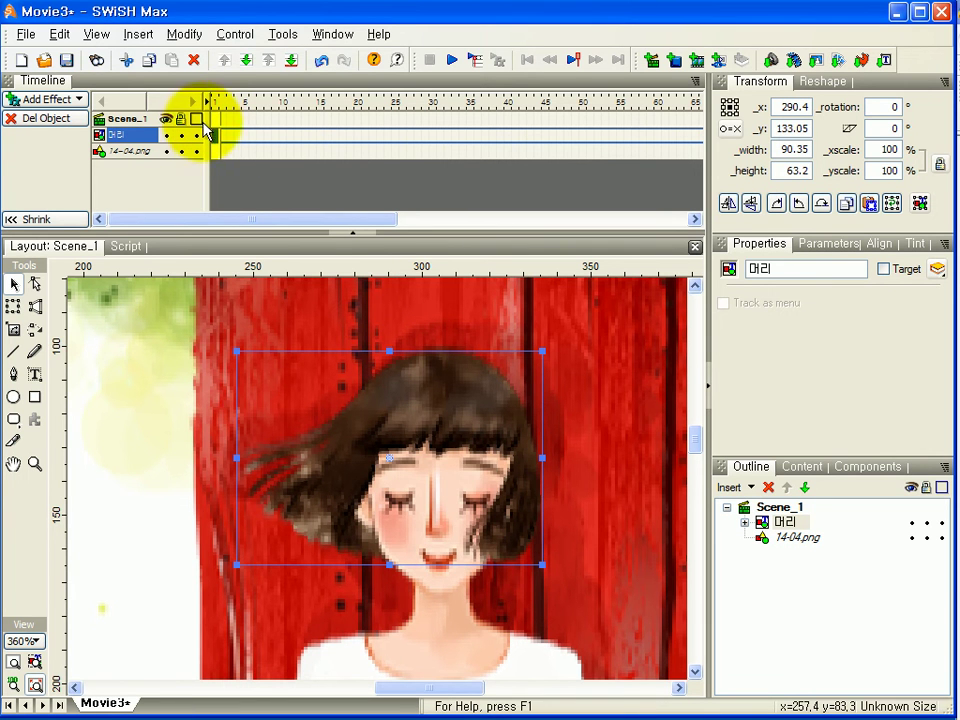
- Add a 3D Wave effect to the 머리 object and set its X and Y amplitude to 5%
{"action": "left_click", "coordinate": [46, 99]}
{"action": "mouse_move", "coordinate": [64, 410]}
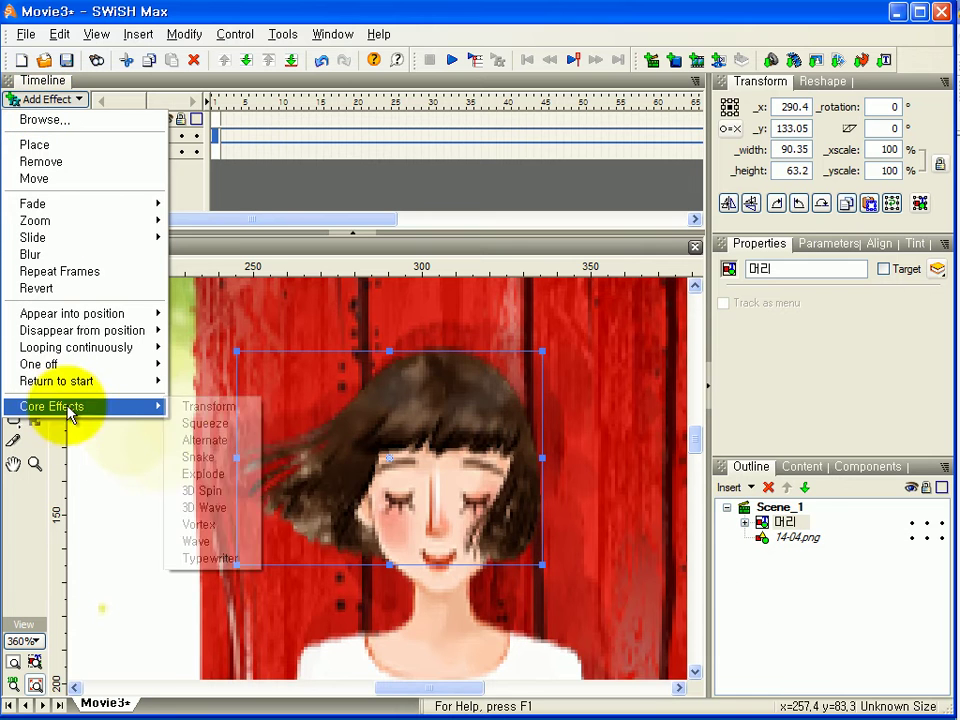
{"action": "left_click", "coordinate": [237, 510]}
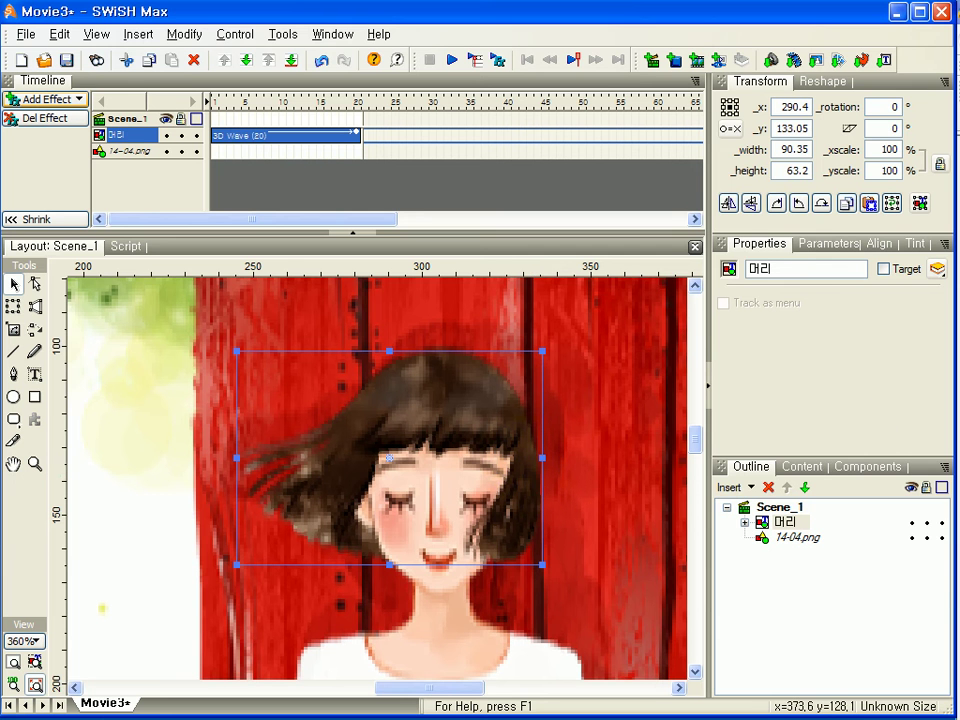
{"action": "left_click", "coordinate": [677, 436]}
{"action": "left_click", "coordinate": [698, 446]}
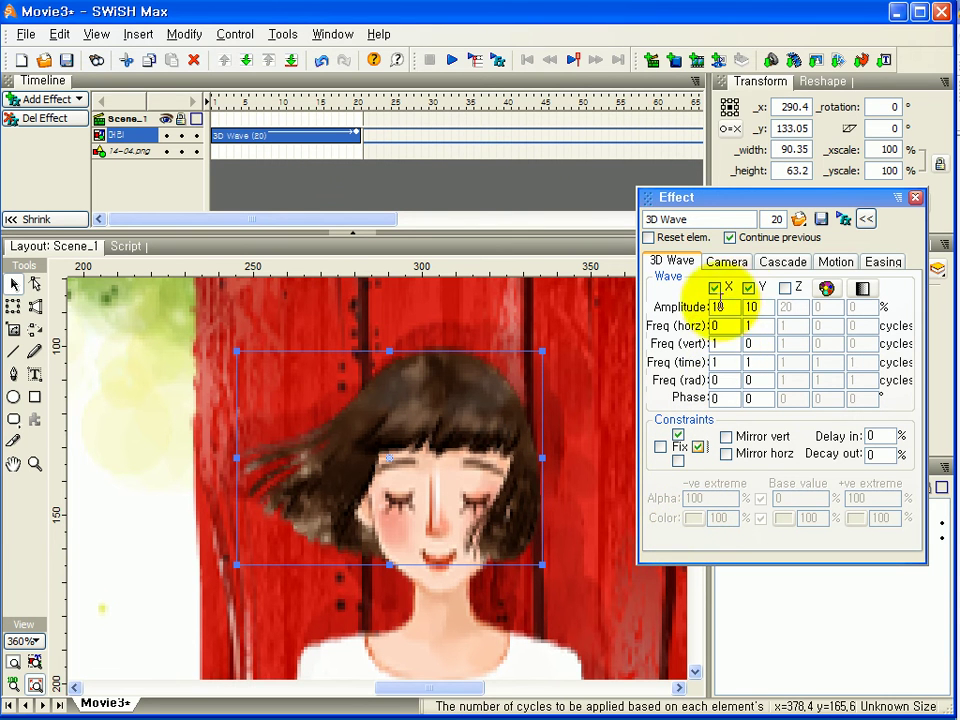
{"action": "type", "text": "5"}
{"action": "key", "text": "Tab"}
{"action": "type", "text": "5"}
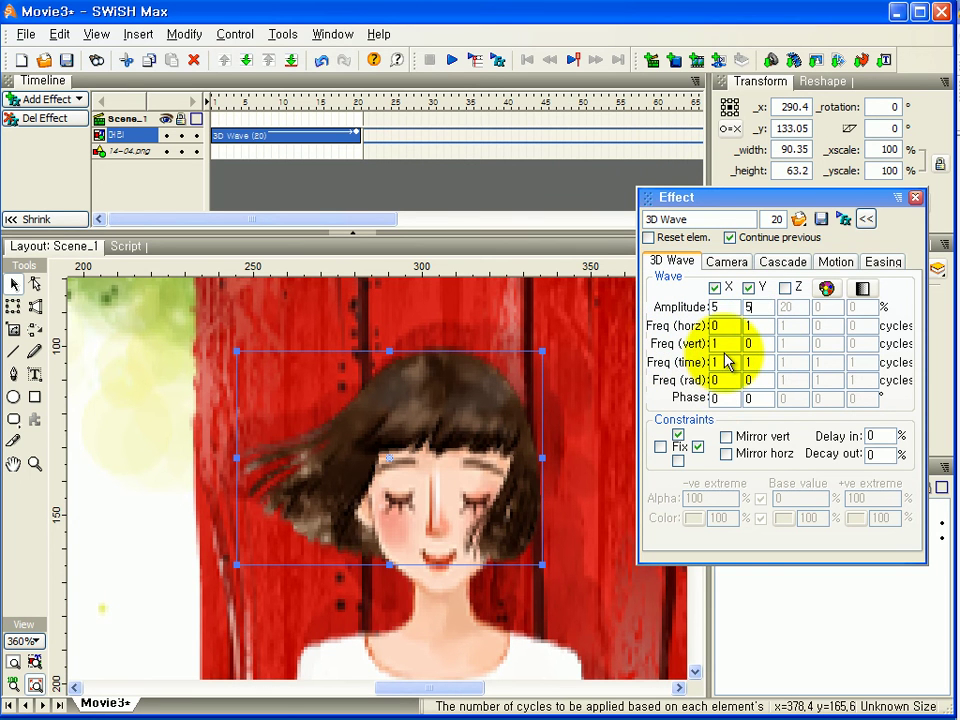
- Play the movie to check the hair's wave motion, first close up and again with the whole stage in view
{"action": "left_click", "coordinate": [451, 60]}
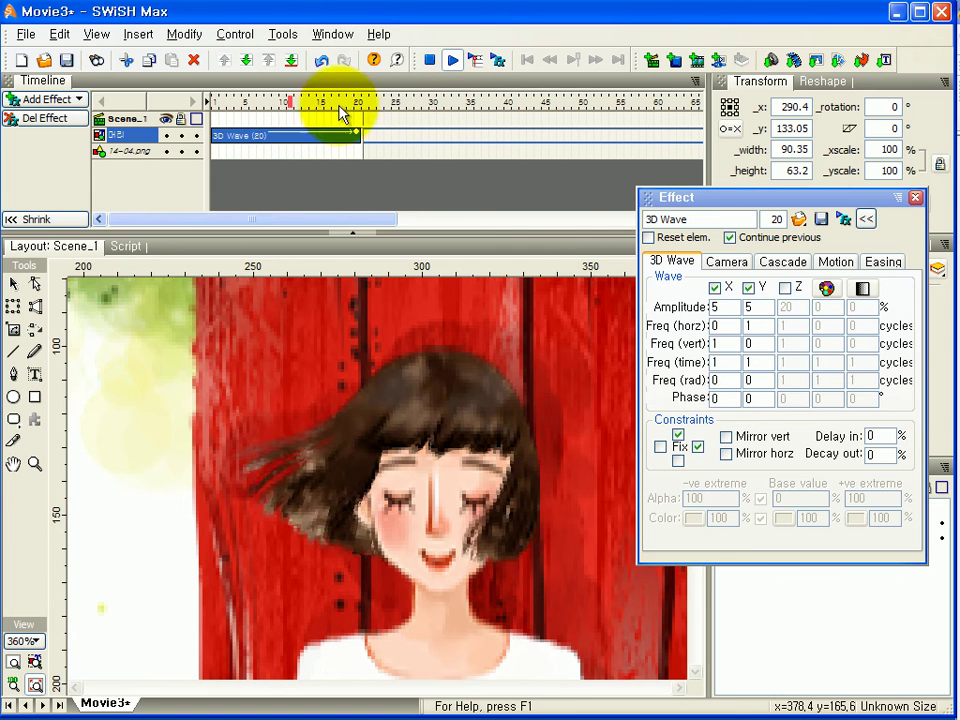
{"action": "left_click", "coordinate": [430, 61]}
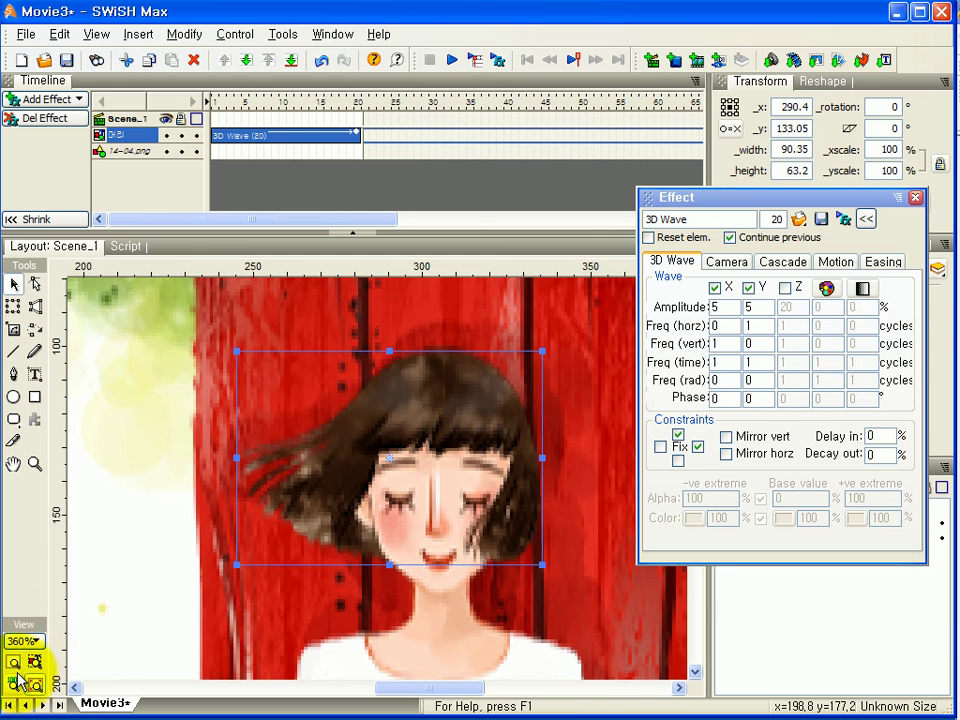
{"action": "left_click", "coordinate": [16, 665]}
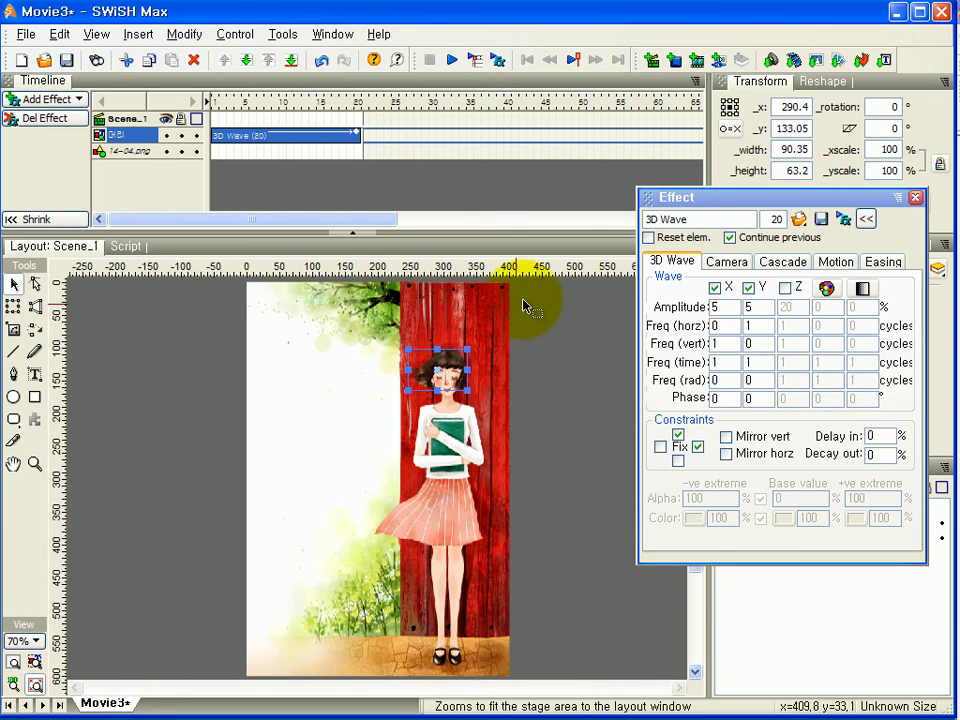
{"action": "left_click", "coordinate": [545, 326]}
{"action": "left_click", "coordinate": [450, 61]}
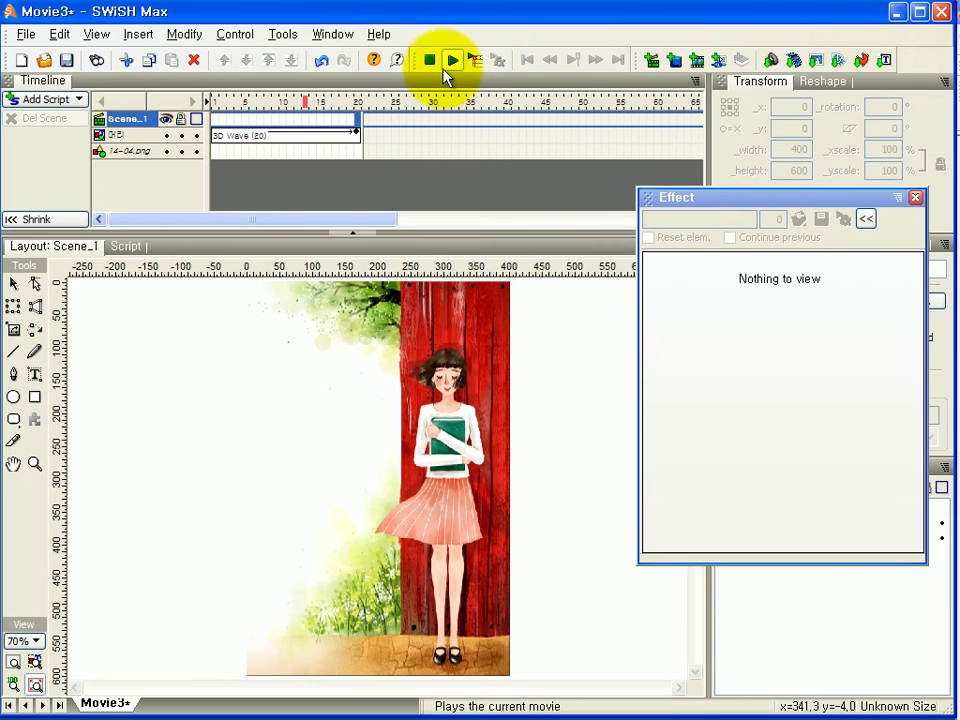
{"action": "left_click", "coordinate": [441, 66]}
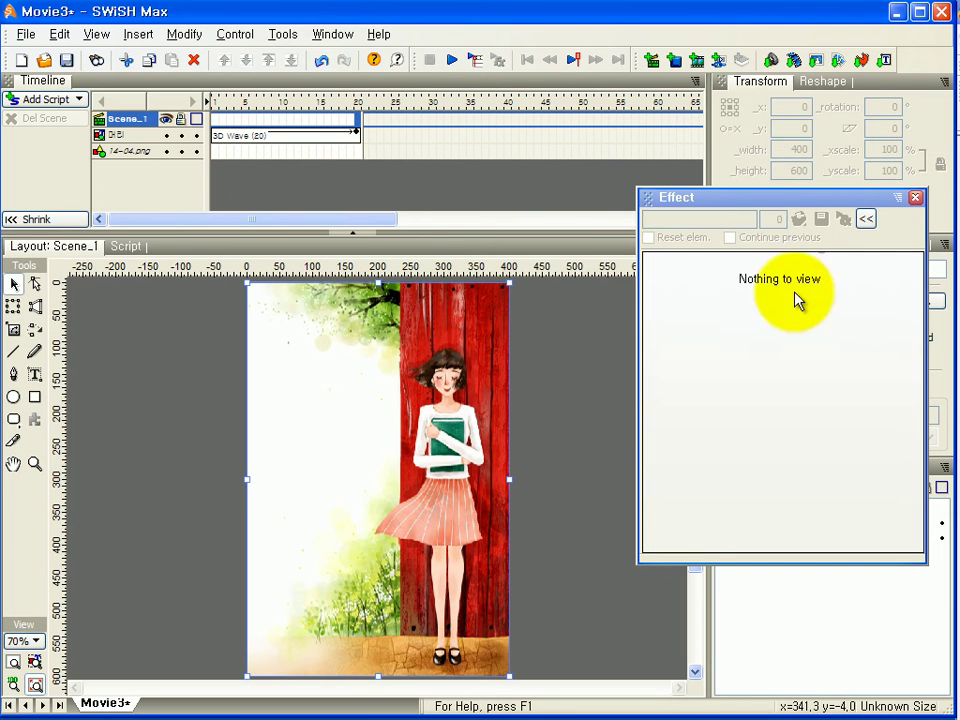
- Also fix the bottom side in the hair's 3D Wave constraints and preview the movie
{"action": "left_click_drag", "start_coordinate": [797, 196], "coordinate": [680, 162]}
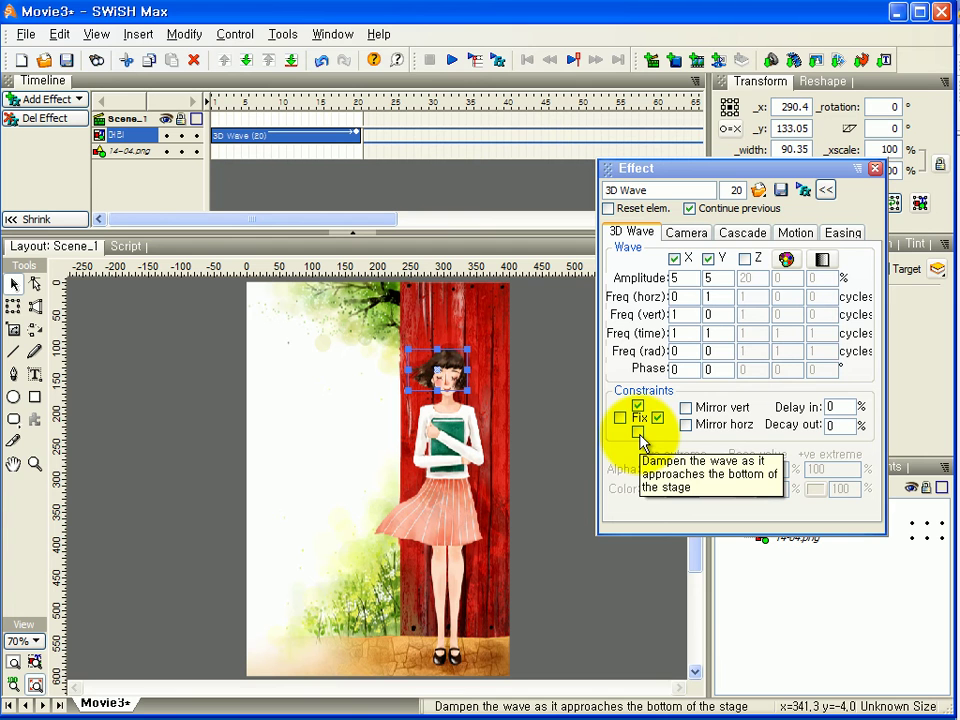
{"action": "left_click", "coordinate": [638, 432]}
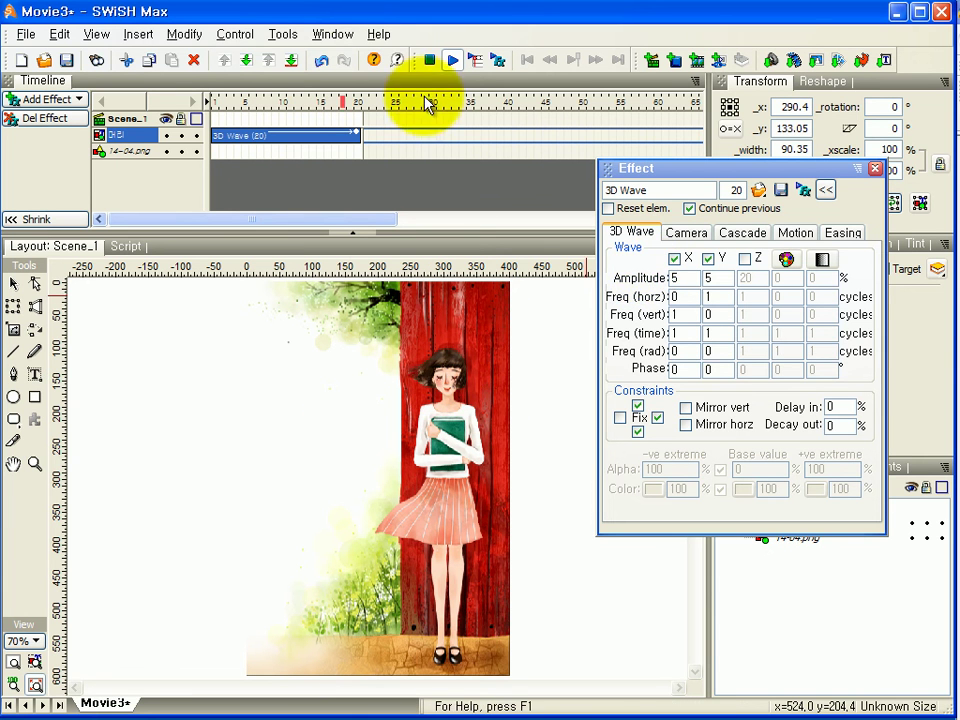
{"action": "left_click", "coordinate": [428, 62]}
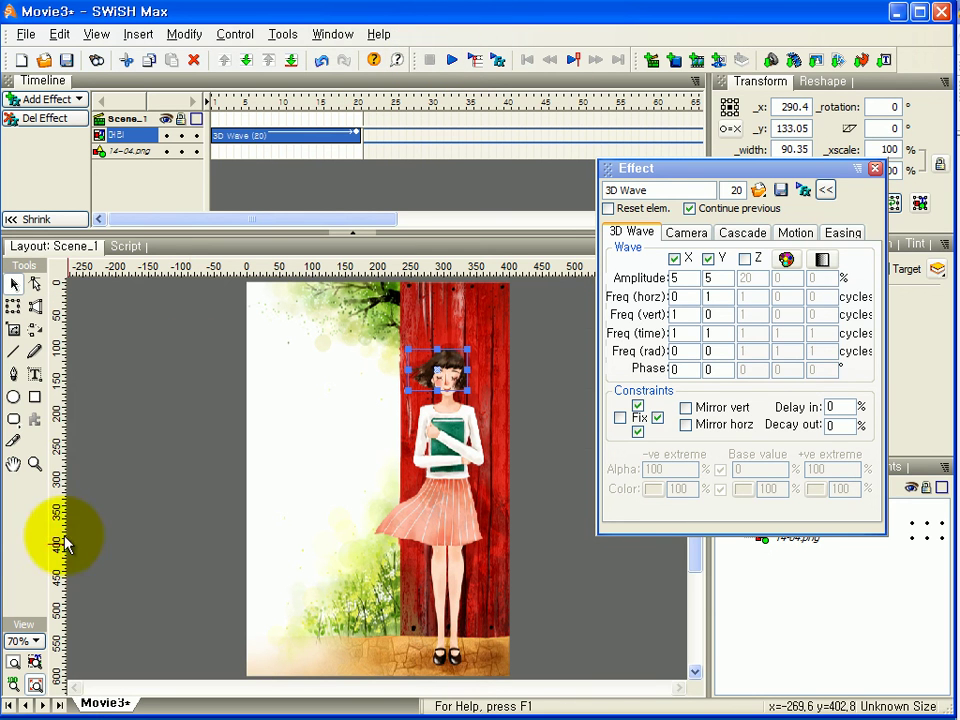
- Start a Pen outline of the skirt at the left end of the waistband, tracing its flared left edge towards the hem
{"action": "left_click", "coordinate": [35, 464]}
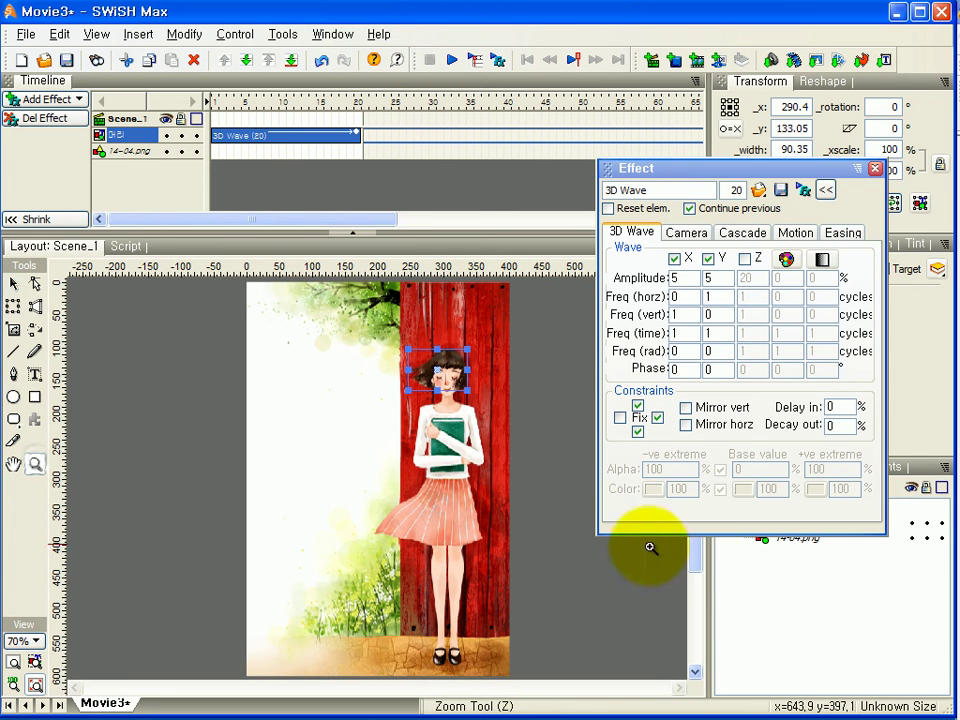
{"action": "left_click_drag", "start_coordinate": [342, 458], "coordinate": [500, 562]}
{"action": "left_click_drag", "start_coordinate": [775, 168], "coordinate": [844, 172]}
{"action": "left_click", "coordinate": [14, 376]}
{"action": "left_click", "coordinate": [407, 362]}
{"action": "left_click", "coordinate": [390, 391]}
{"action": "left_click", "coordinate": [378, 411]}
{"action": "left_click", "coordinate": [358, 432]}
{"action": "left_click", "coordinate": [334, 442]}
{"action": "left_click", "coordinate": [294, 467]}
{"action": "left_click", "coordinate": [266, 498]}
{"action": "left_click", "coordinate": [251, 514]}
{"action": "left_click", "coordinate": [234, 533]}
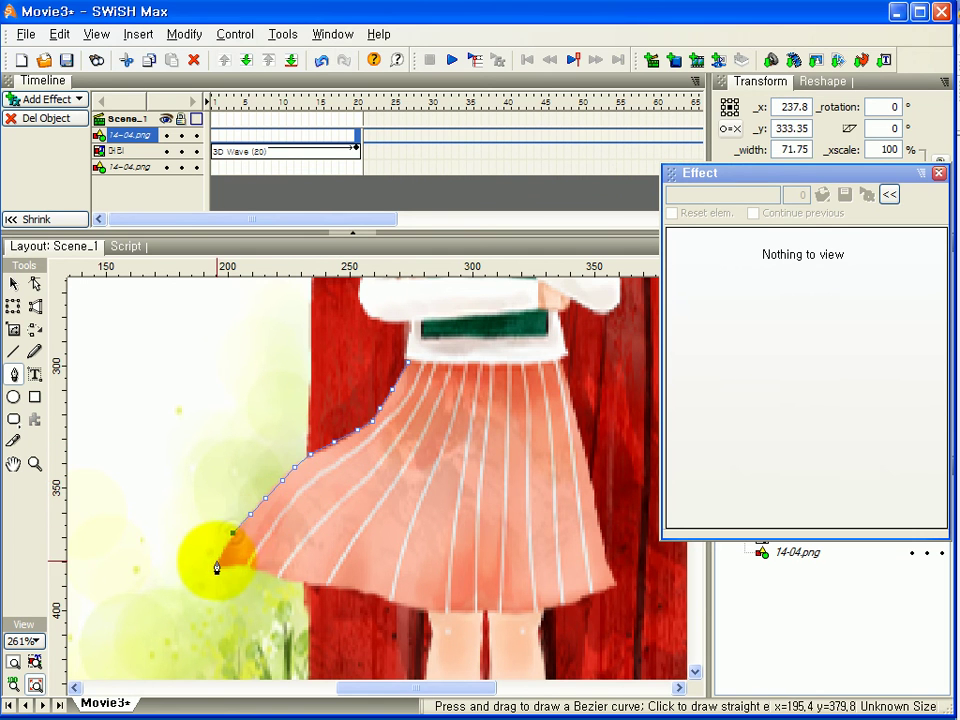
- Trace the skirt's hem with the Pen tool from the left tip to above the right leg, undoing the last misplaced point
{"action": "left_click", "coordinate": [268, 575]}
{"action": "left_click", "coordinate": [290, 582]}
{"action": "left_click", "coordinate": [322, 584]}
{"action": "left_click", "coordinate": [346, 587]}
{"action": "left_click", "coordinate": [377, 595]}
{"action": "left_click", "coordinate": [399, 603]}
{"action": "left_click", "coordinate": [424, 608]}
{"action": "left_click", "coordinate": [450, 611]}
{"action": "left_click", "coordinate": [485, 614]}
{"action": "left_click", "coordinate": [520, 614]}
{"action": "left_click", "coordinate": [548, 613]}
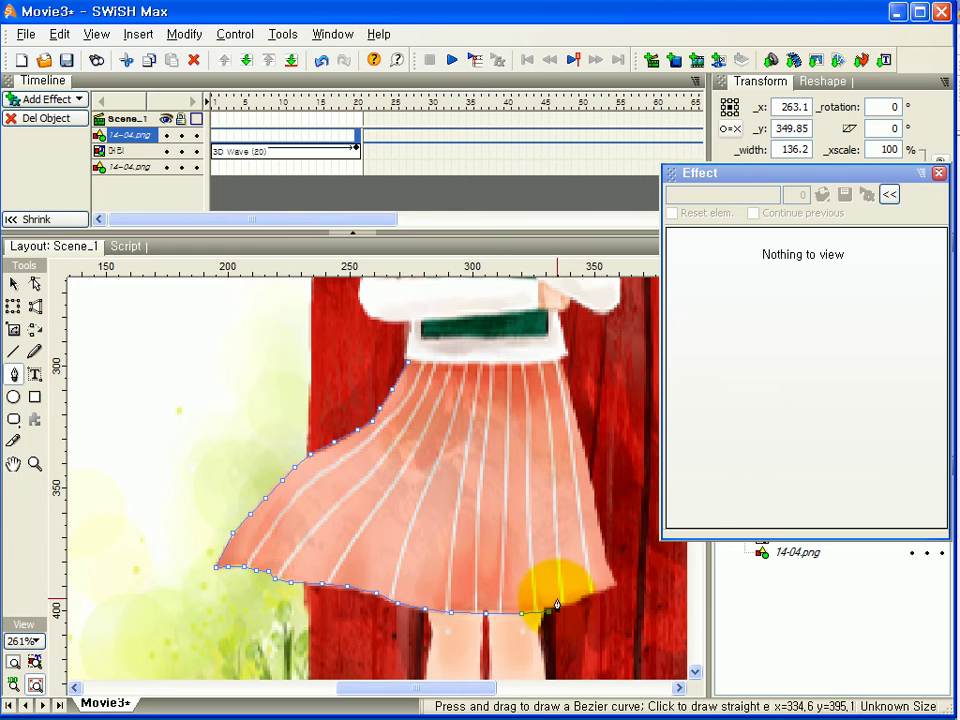
{"action": "key", "text": "ctrl+z"}
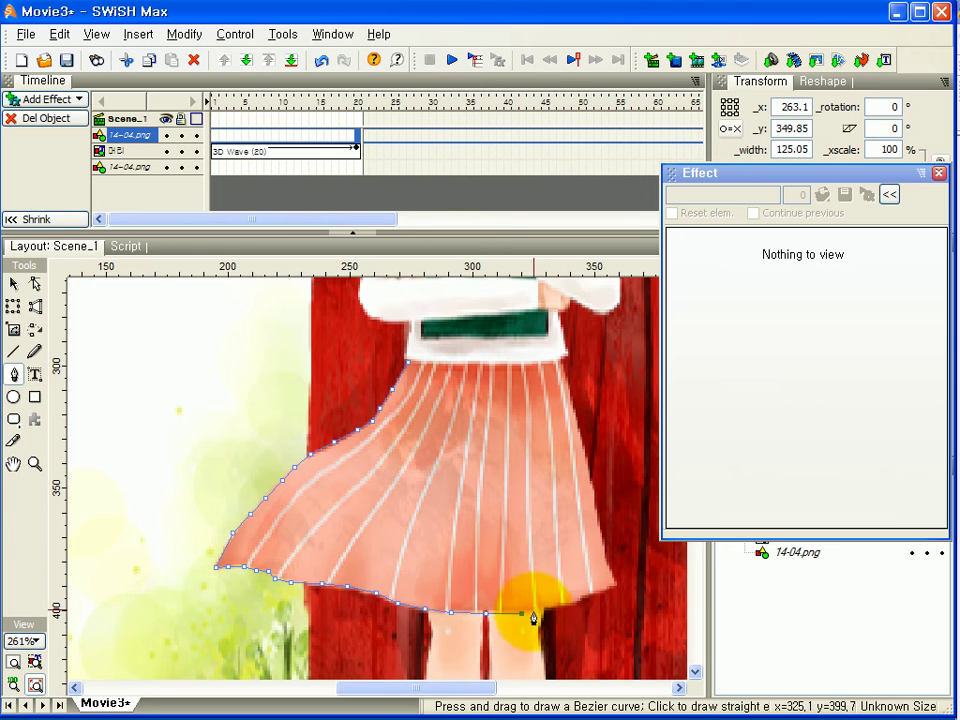
- Continue the Pen outline around the rest of the hem, the right edge and the waistband, closing it at the starting point
{"action": "left_click_drag", "start_coordinate": [545, 614], "coordinate": [610, 577]}
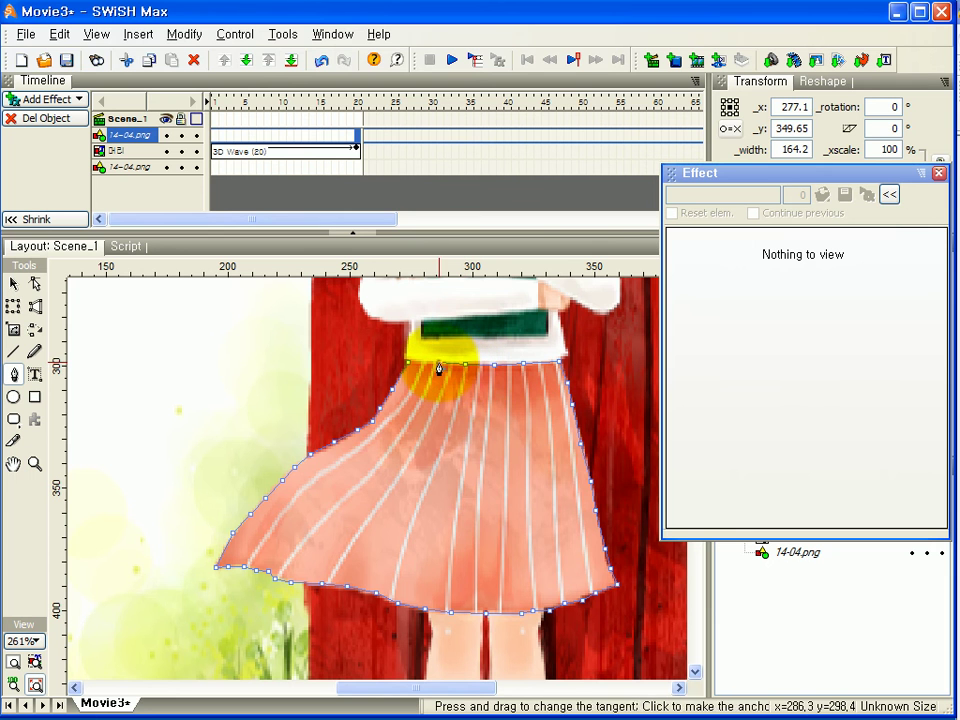
{"action": "left_click", "coordinate": [408, 367]}
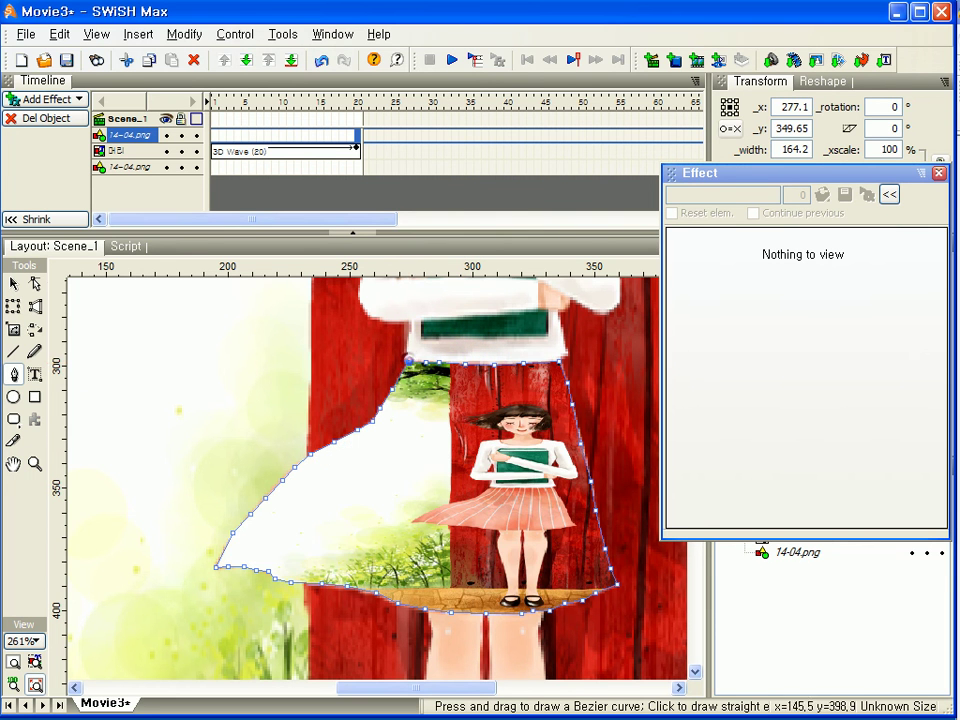
- Move the floating effect settings out of the way and change the skirt shape's fill type to Solid
{"action": "left_click_drag", "start_coordinate": [737, 181], "coordinate": [782, 4]}
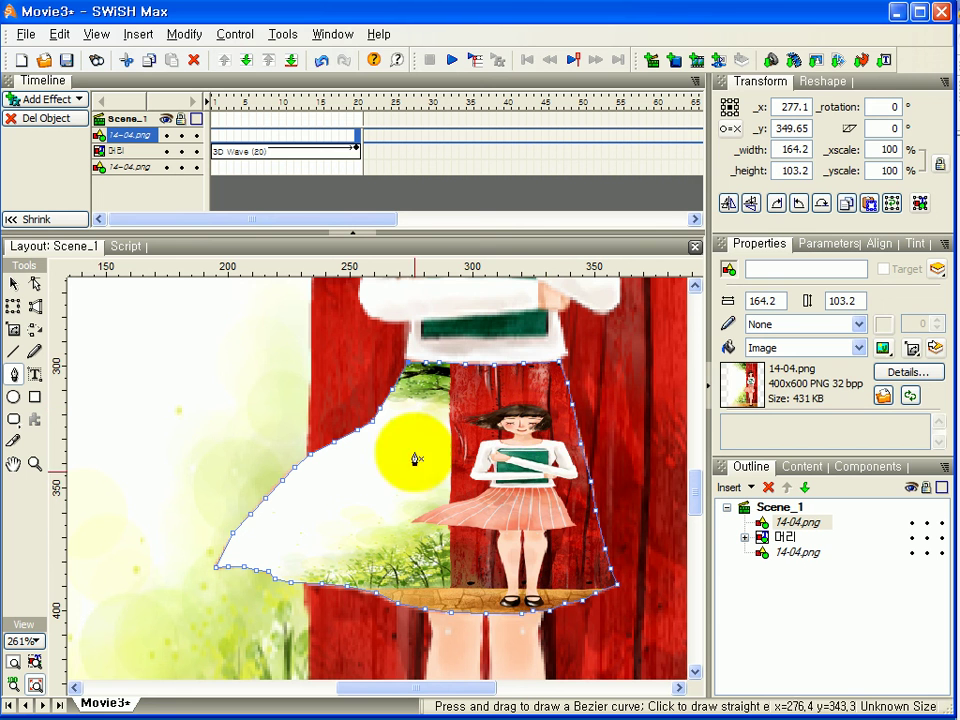
{"action": "left_click", "coordinate": [862, 348]}
{"action": "left_click", "coordinate": [765, 377]}
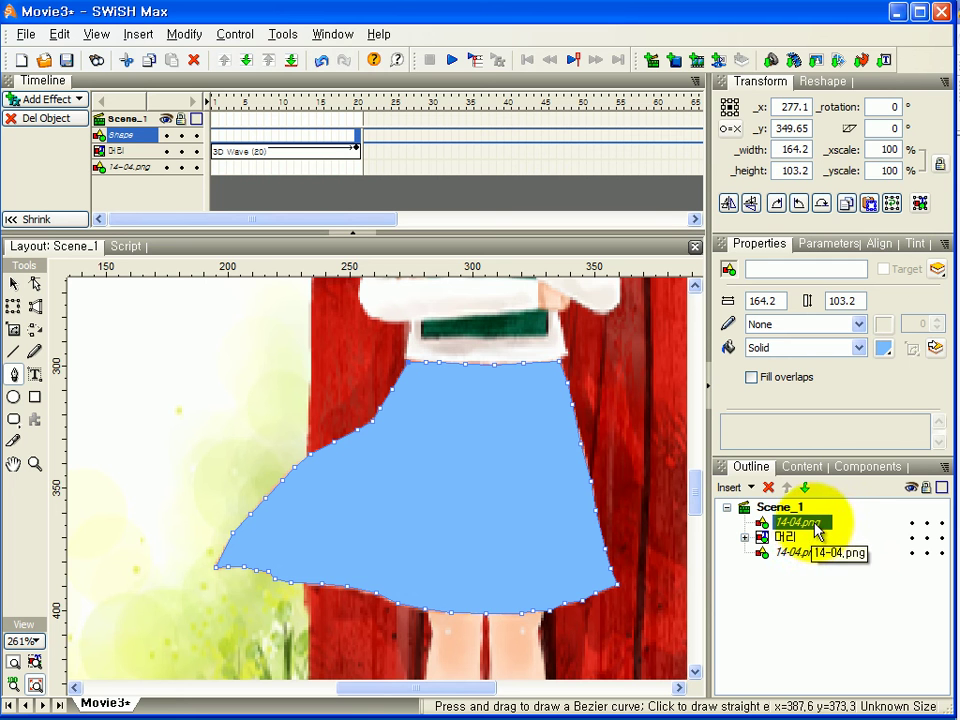
- Group the skirt shape and the background 14-04.png image as one shape and set its fill type to Image
{"action": "left_click", "coordinate": [800, 553]}
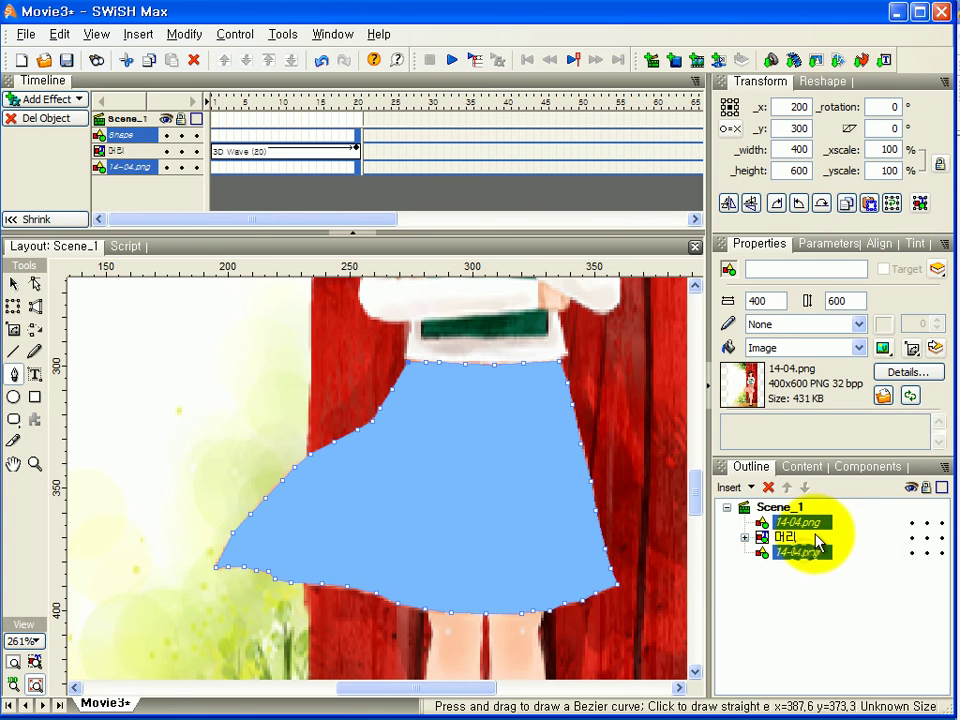
{"action": "right_click", "coordinate": [818, 527]}
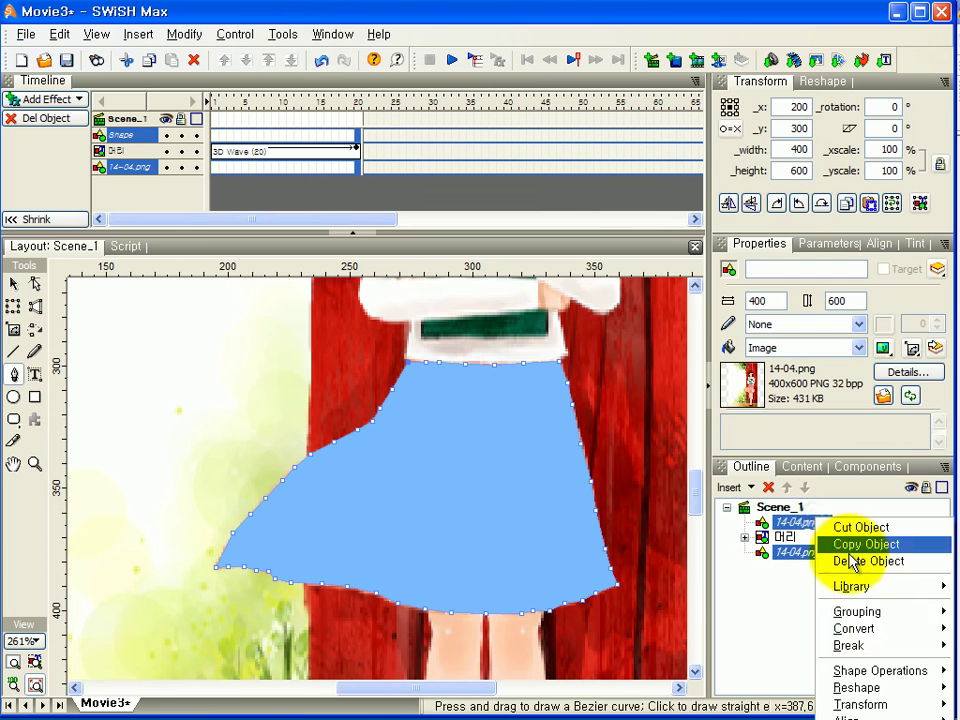
{"action": "mouse_move", "coordinate": [868, 611]}
{"action": "left_click", "coordinate": [732, 662]}
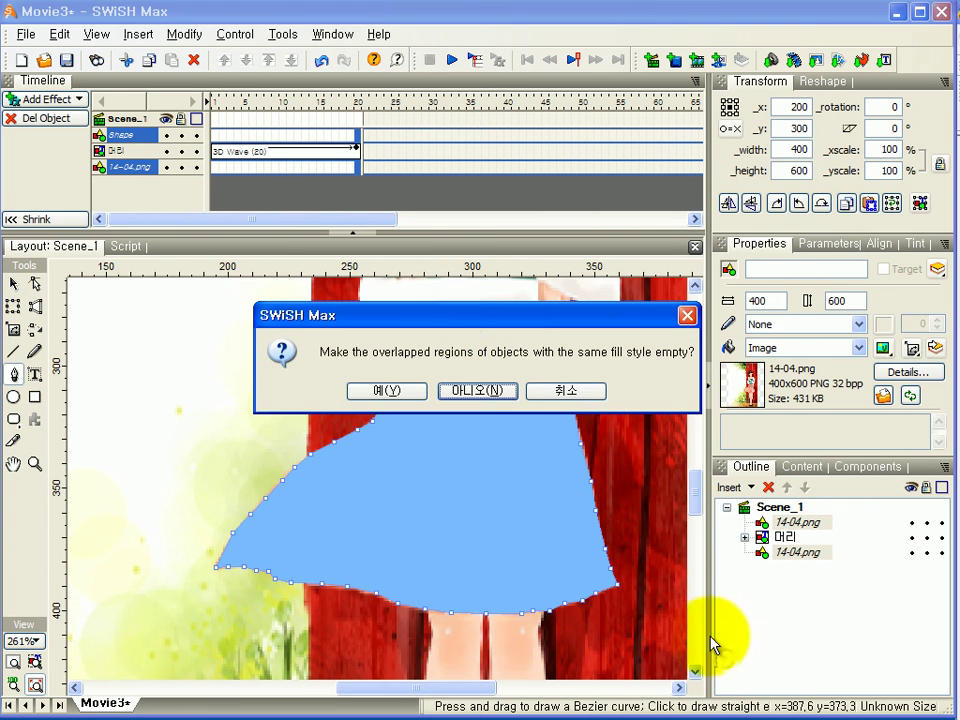
{"action": "left_click", "coordinate": [398, 331]}
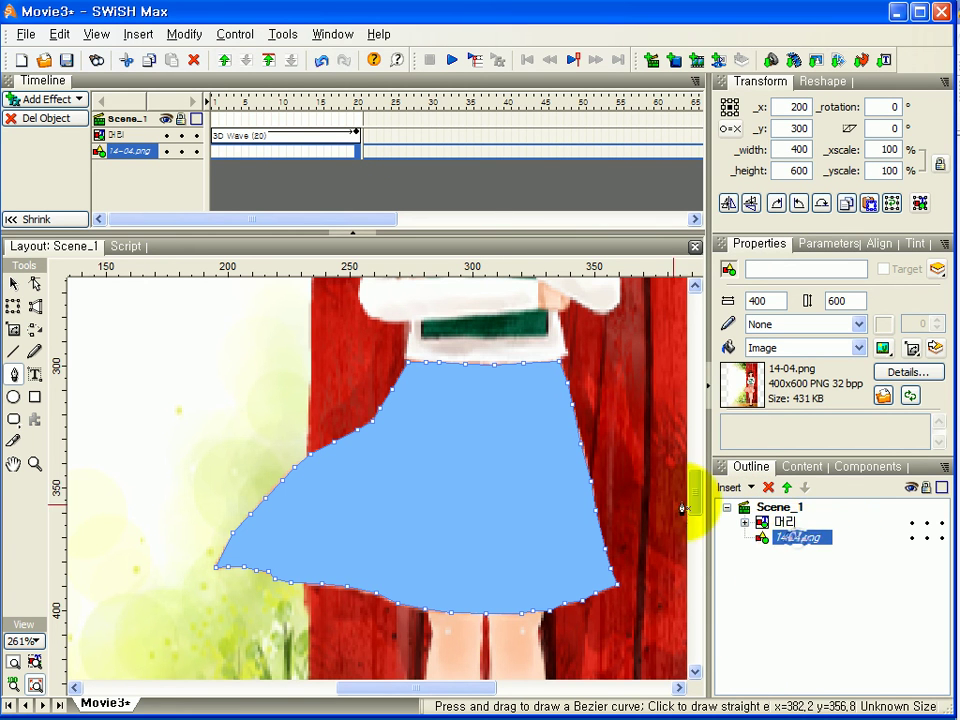
{"action": "left_click", "coordinate": [862, 348]}
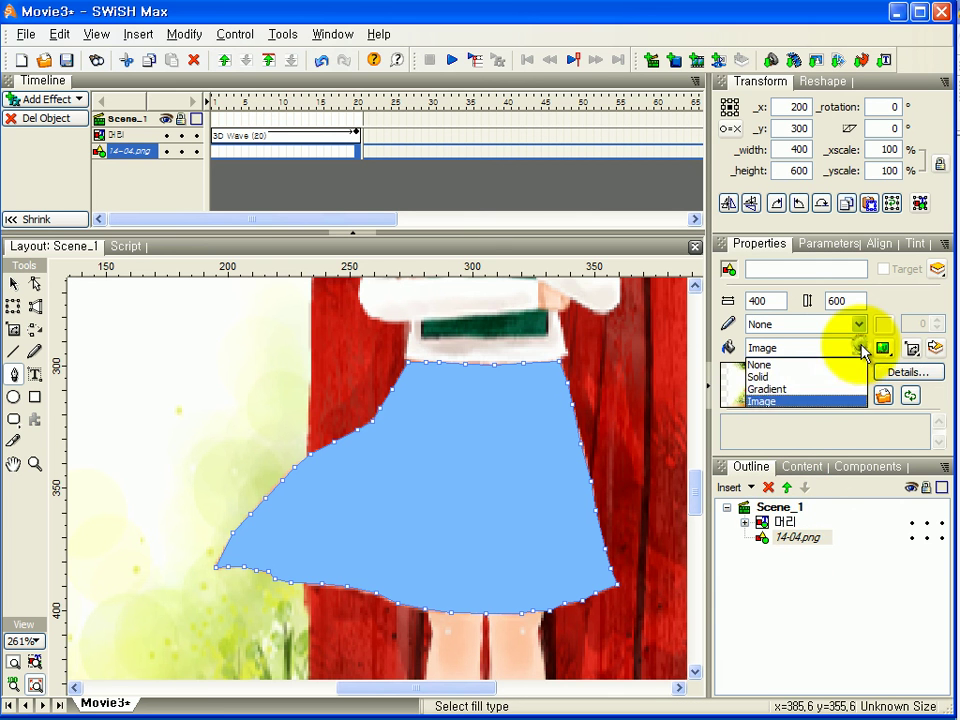
{"action": "left_click", "coordinate": [799, 400]}
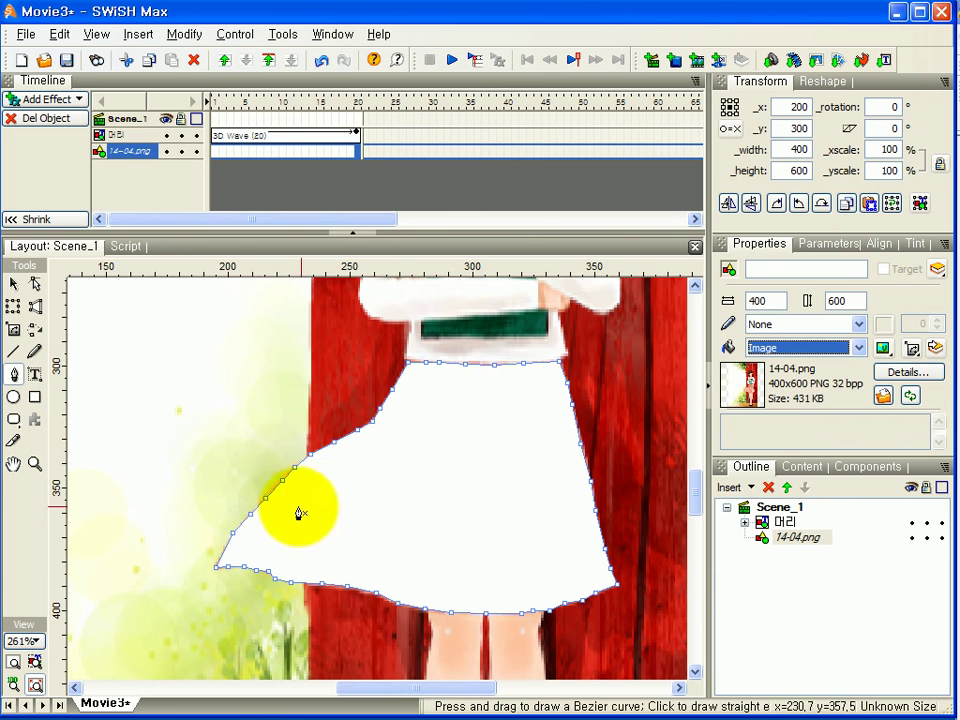
- Ungroup the combined 14-04.png shape into separate skirt and background pieces
{"action": "right_click", "coordinate": [793, 541]}
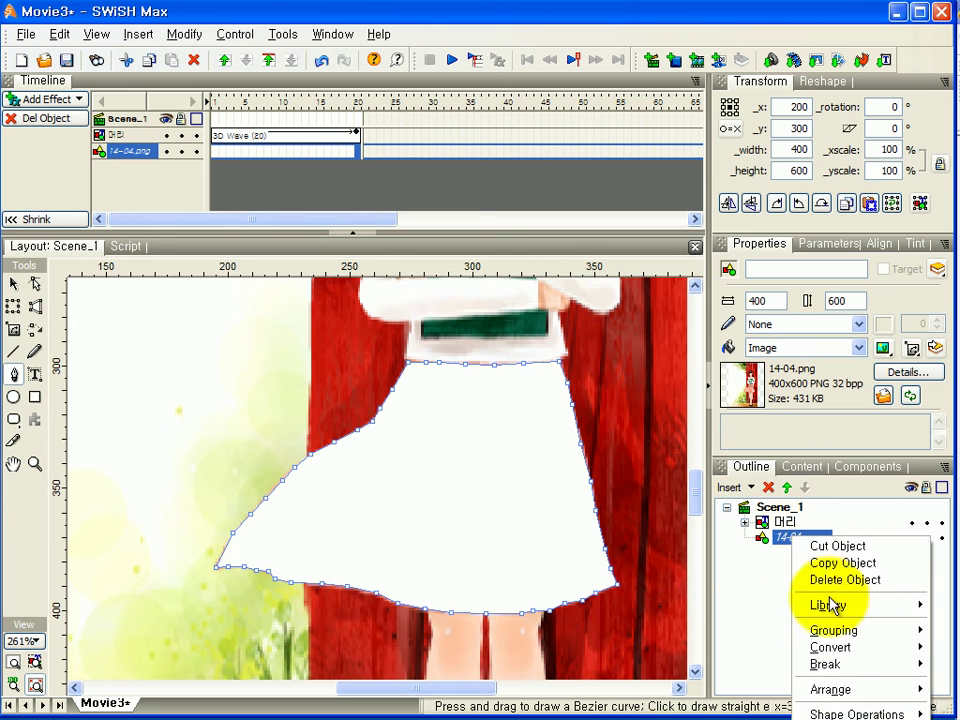
{"action": "mouse_move", "coordinate": [831, 632]}
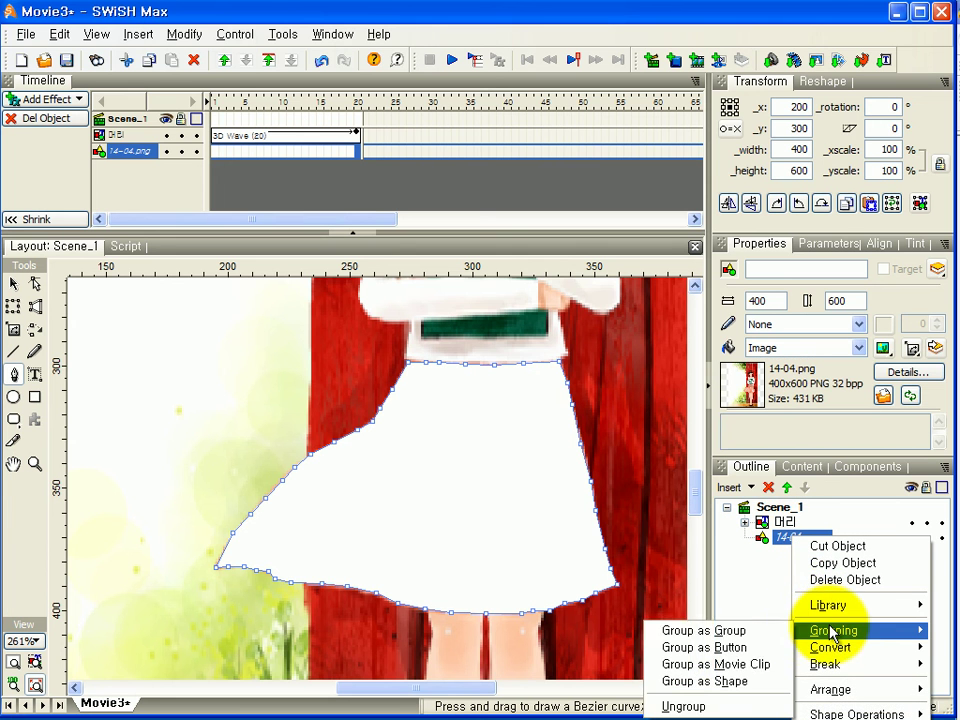
{"action": "left_click", "coordinate": [684, 707]}
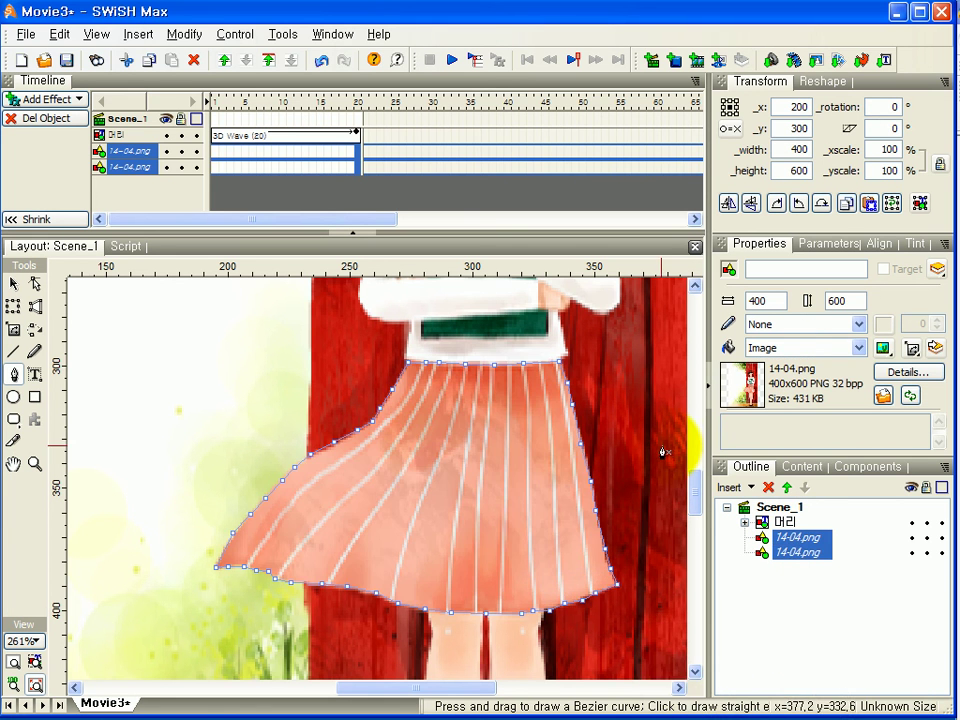
- Name the cut-out skirt piece 치마 and break it into 10 random polygon pieces, triangulated, with random seed 30 and 0.5 pixel inflation
{"action": "left_click", "coordinate": [804, 538]}
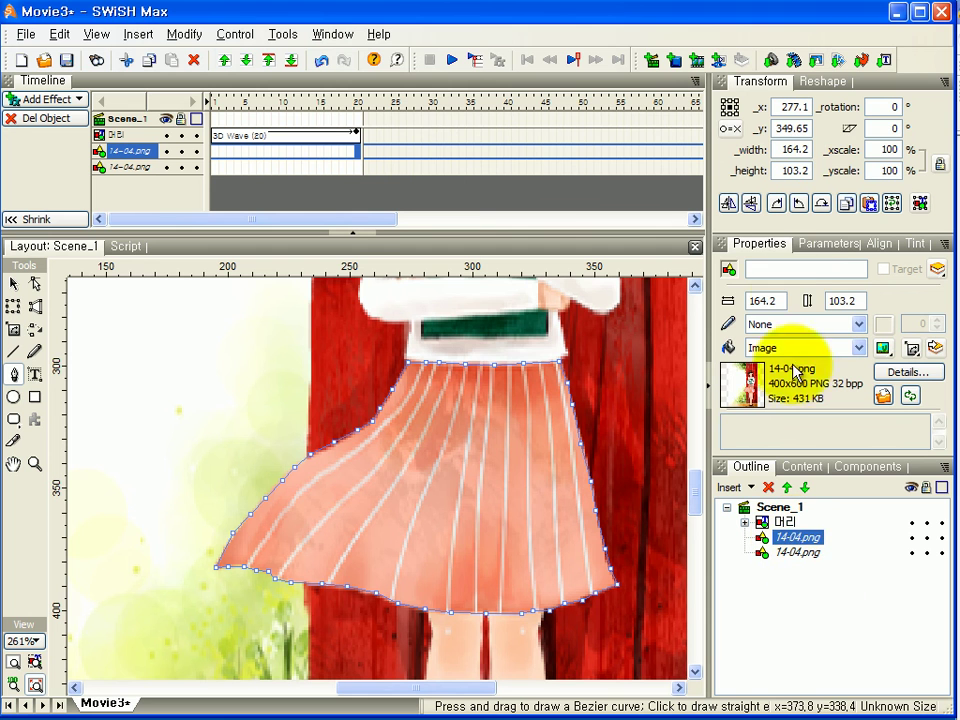
{"action": "left_click", "coordinate": [788, 268]}
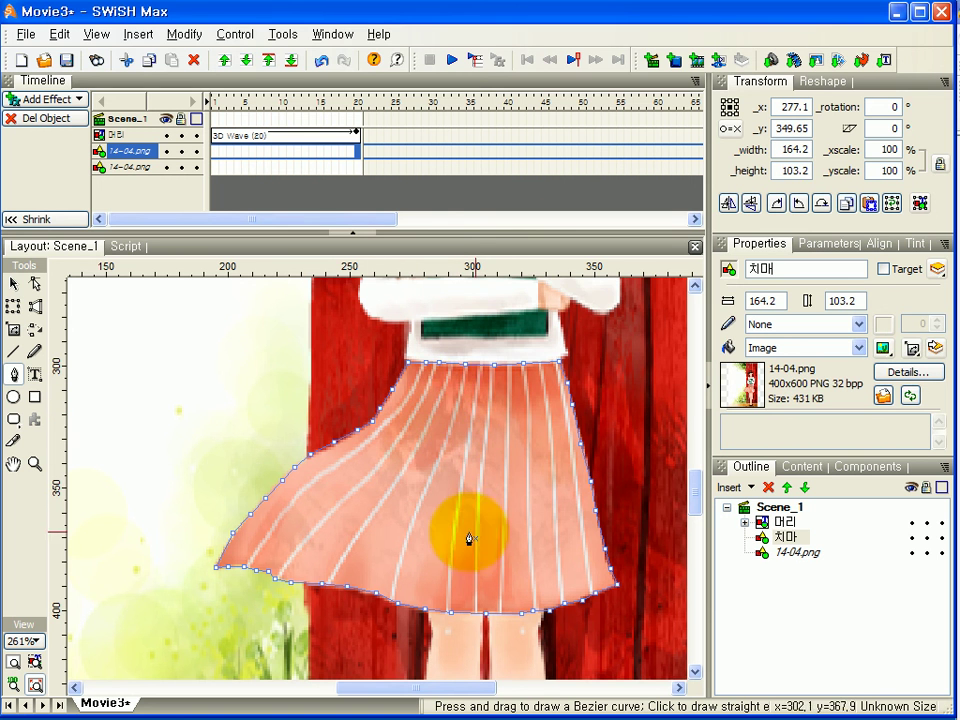
{"action": "right_click", "coordinate": [430, 385]}
{"action": "mouse_move", "coordinate": [482, 512]}
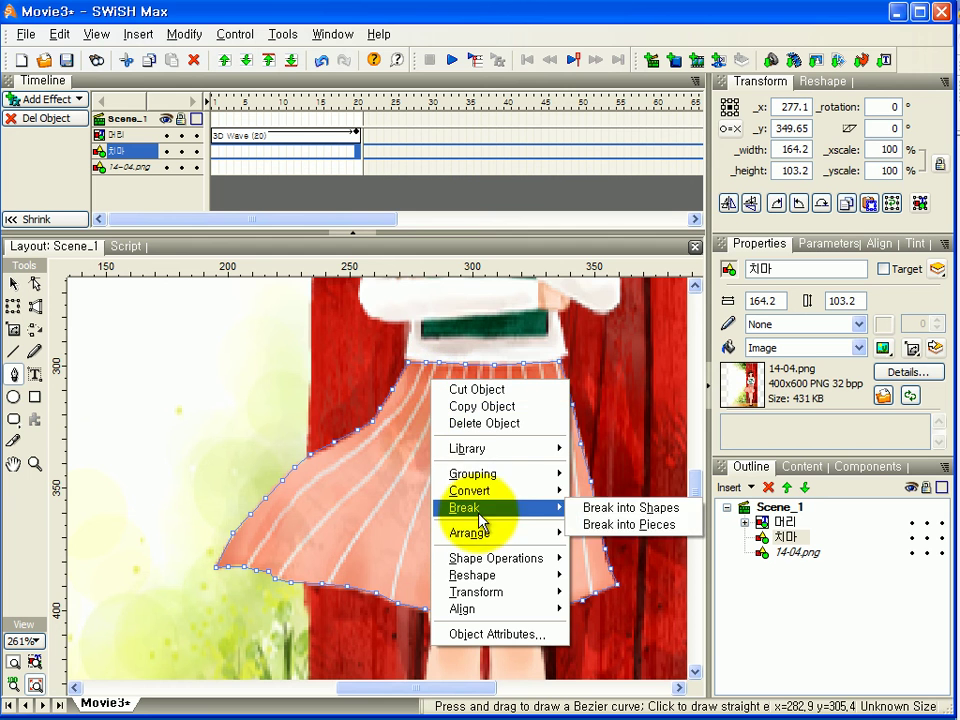
{"action": "left_click", "coordinate": [628, 525]}
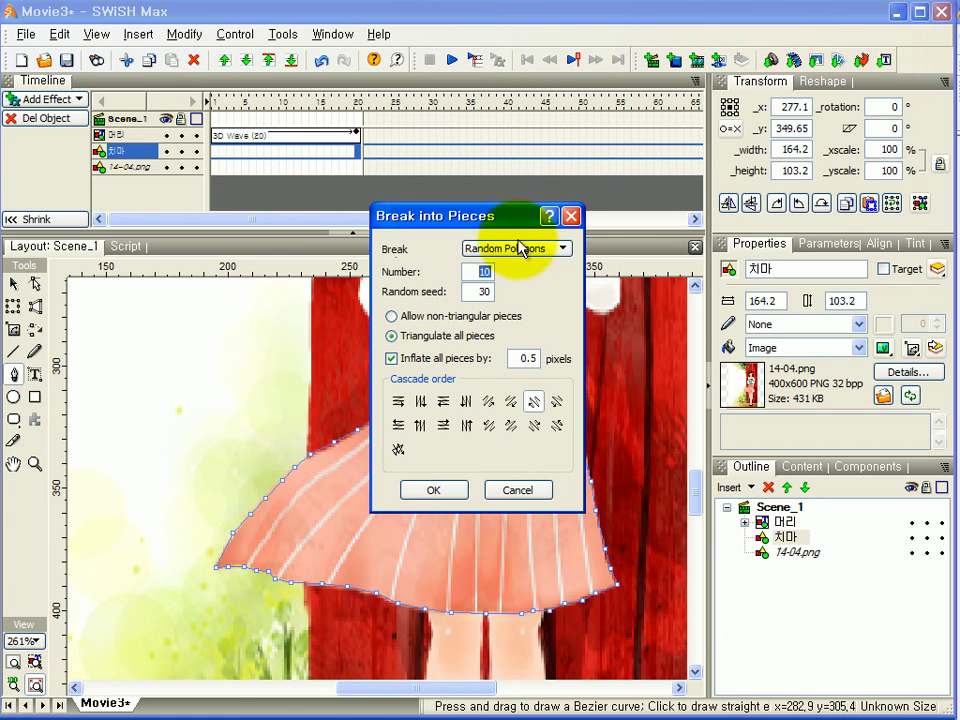
{"action": "left_click_drag", "start_coordinate": [521, 222], "coordinate": [699, 211]}
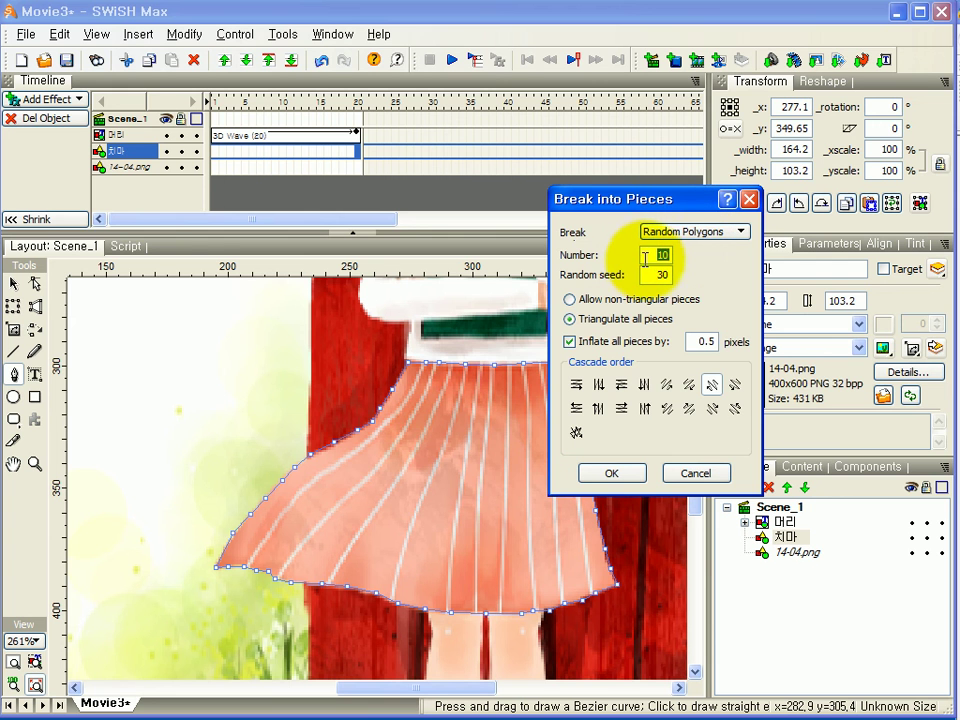
{"action": "double_click", "coordinate": [662, 274]}
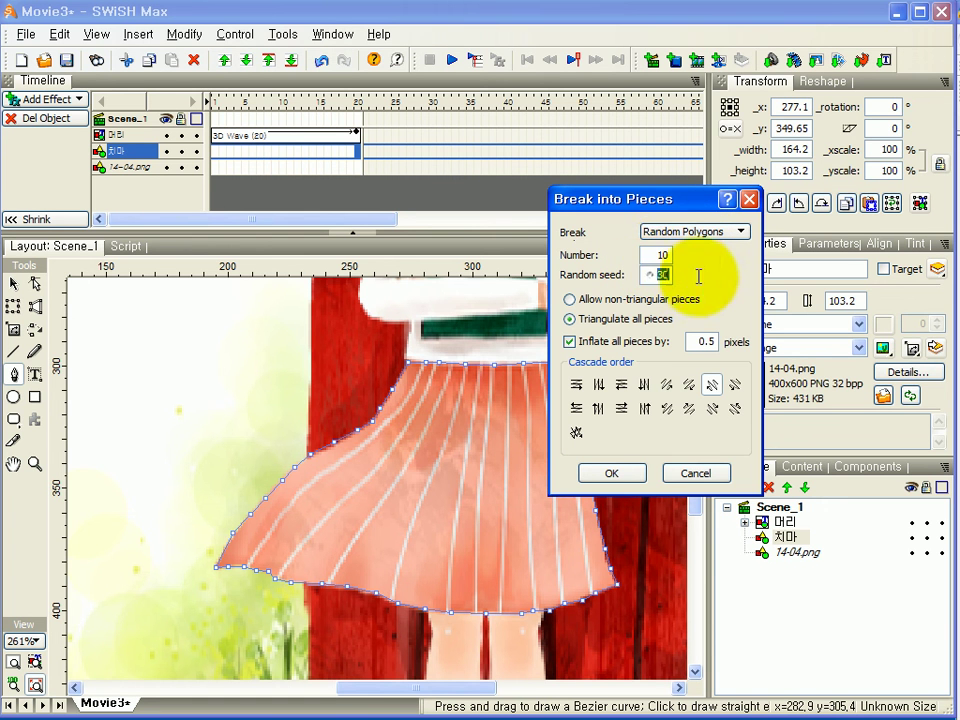
{"action": "left_click", "coordinate": [712, 386]}
{"action": "left_click", "coordinate": [613, 473]}
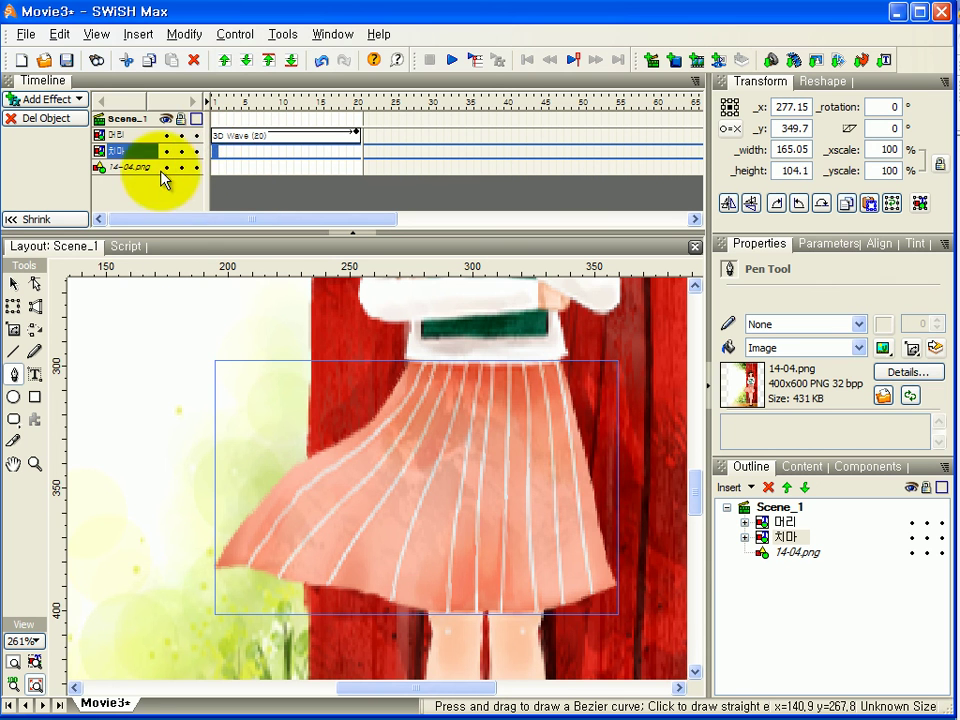
- Add a 3D Wave core effect to the 치마 skirt object starting at frame 1
{"action": "left_click", "coordinate": [212, 155]}
{"action": "left_click", "coordinate": [45, 99]}
{"action": "mouse_move", "coordinate": [55, 410]}
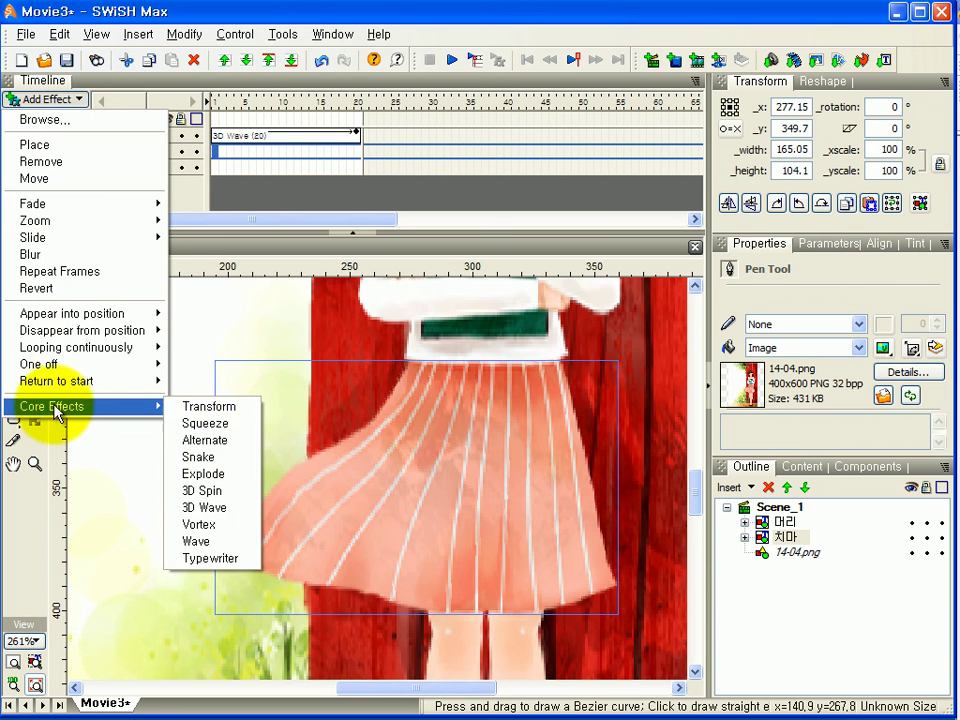
{"action": "left_click", "coordinate": [188, 508]}
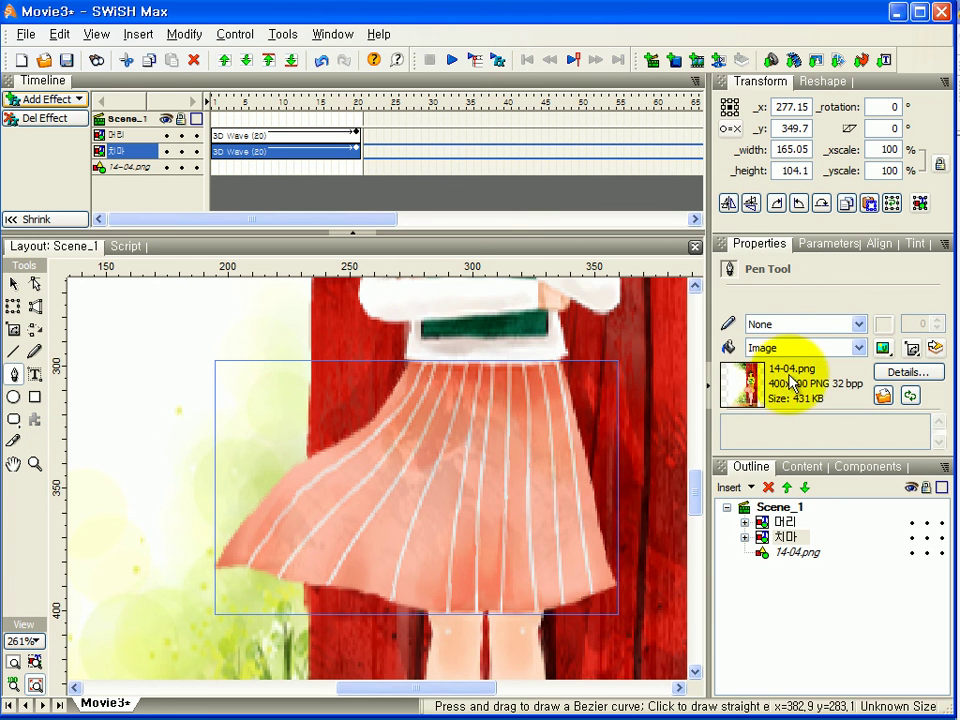
- Set the skirt's 3D Wave amplitude to 5% in X and Y and fix its top and right edges
{"action": "double_click", "coordinate": [285, 151]}
{"action": "left_click_drag", "start_coordinate": [793, 221], "coordinate": [780, 150]}
{"action": "left_click_drag", "start_coordinate": [743, 249], "coordinate": [727, 271]}
{"action": "type", "text": "5"}
{"action": "double_click", "coordinate": [778, 251]}
{"action": "type", "text": "5"}
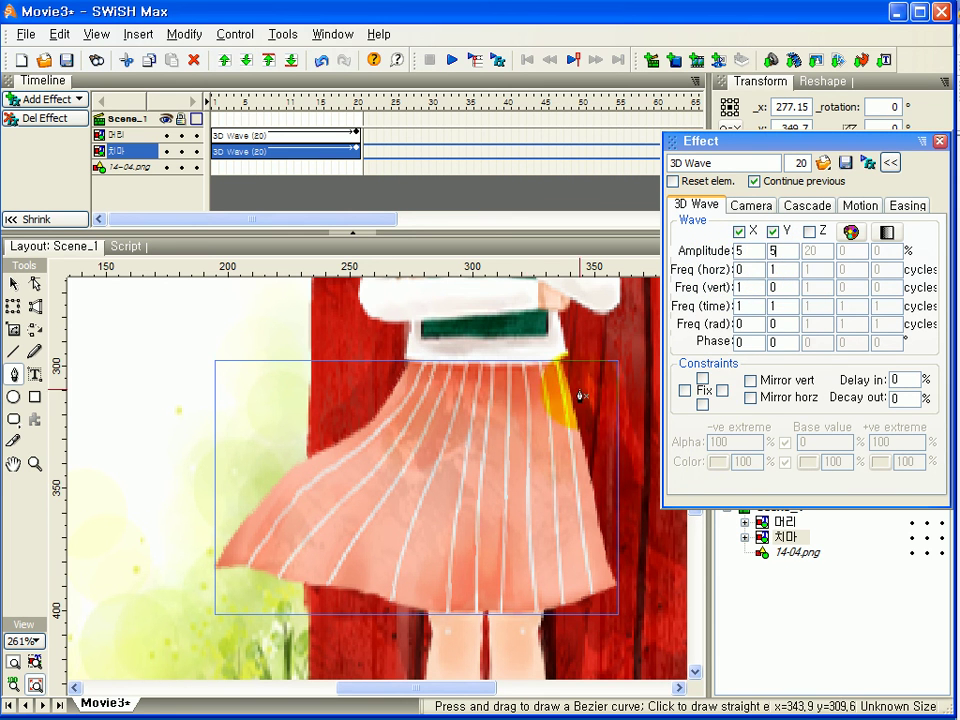
{"action": "left_click", "coordinate": [703, 378]}
{"action": "left_click", "coordinate": [722, 390]}
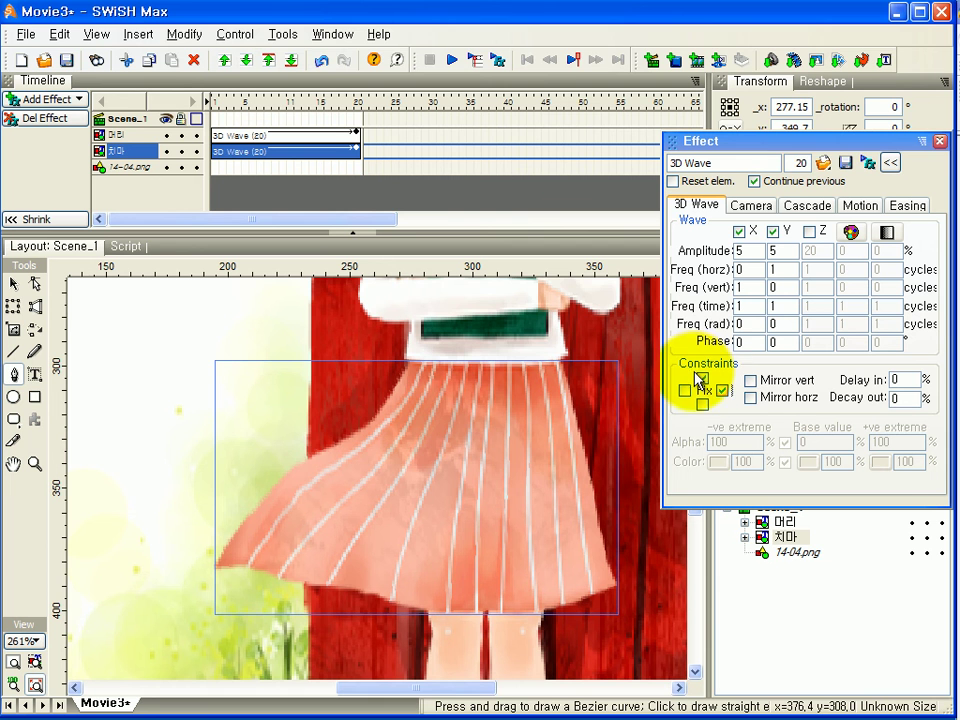
- Play the movie and try toggling the bottom and right edge constraints of the skirt's wave
{"action": "left_click", "coordinate": [449, 62]}
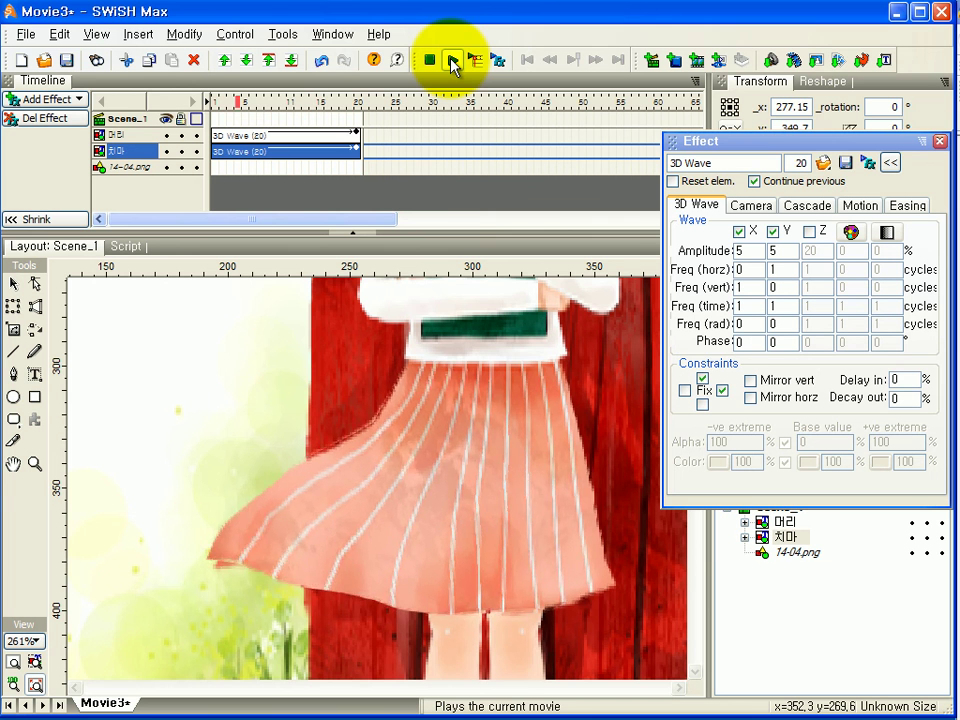
{"action": "left_click", "coordinate": [704, 405]}
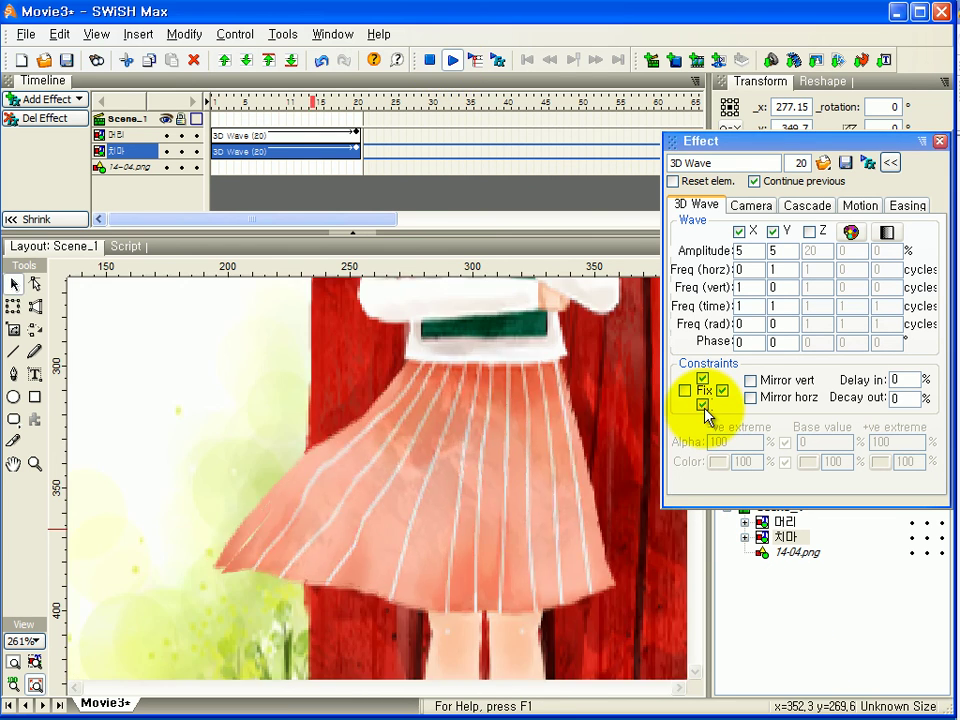
{"action": "left_click", "coordinate": [703, 405]}
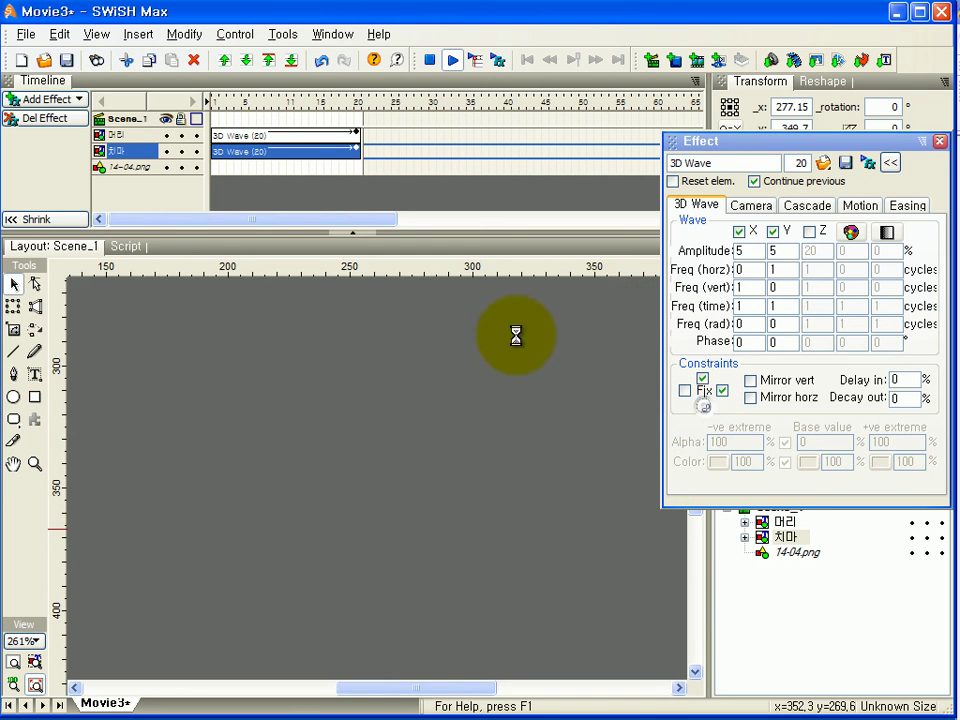
{"action": "left_click", "coordinate": [722, 390]}
{"action": "left_click", "coordinate": [723, 391]}
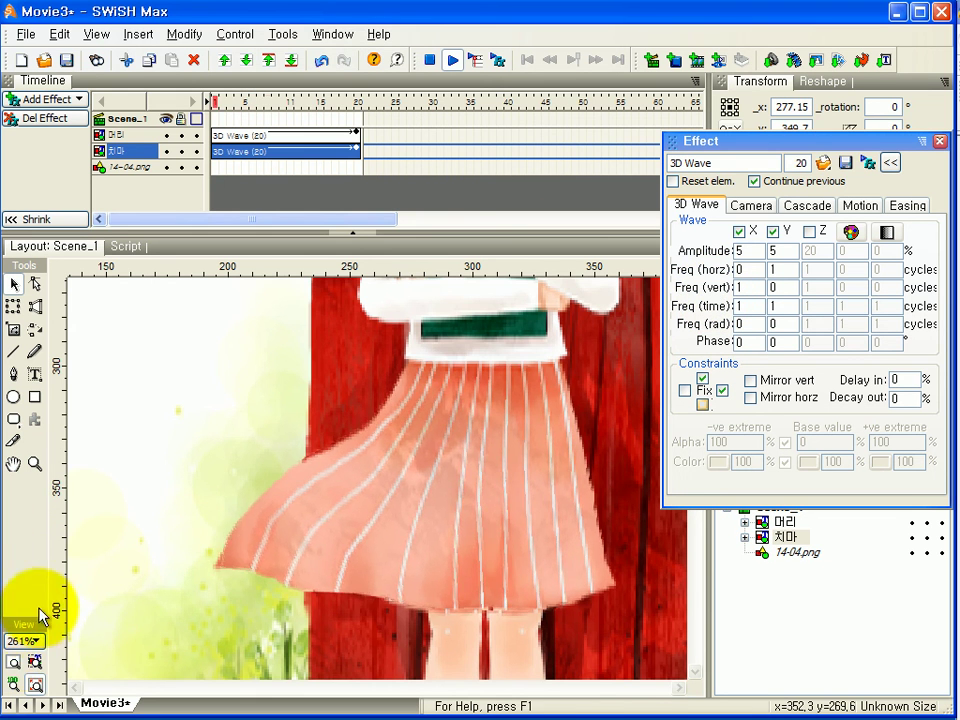
- Fix the left edge of the skirt's 3D Wave as well and replay the movie to check the whole illustration
{"action": "left_click", "coordinate": [14, 663]}
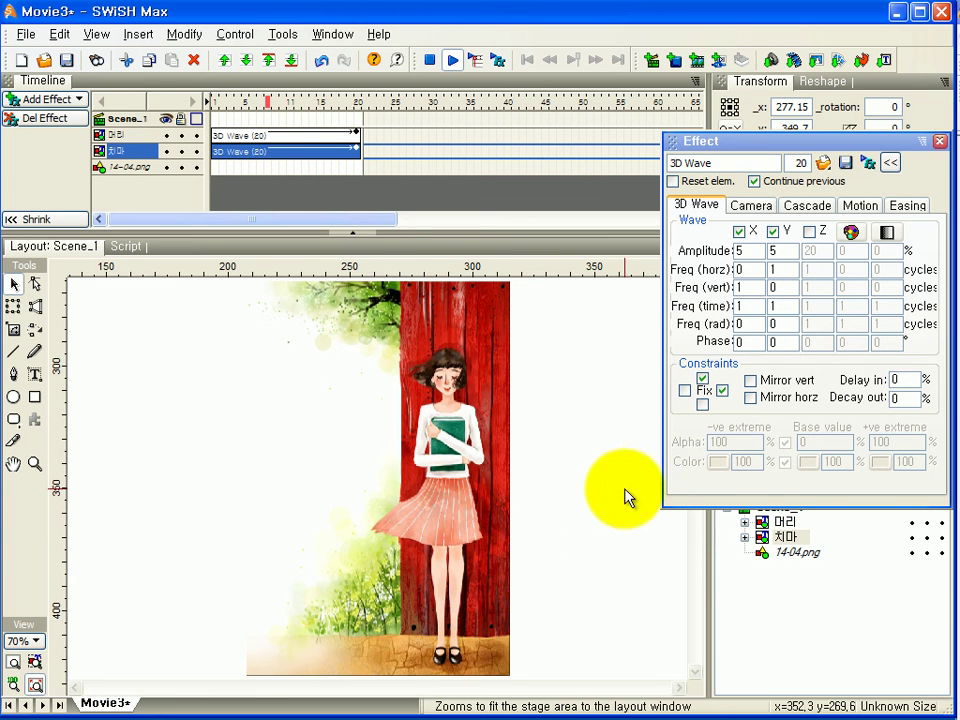
{"action": "left_click", "coordinate": [685, 391]}
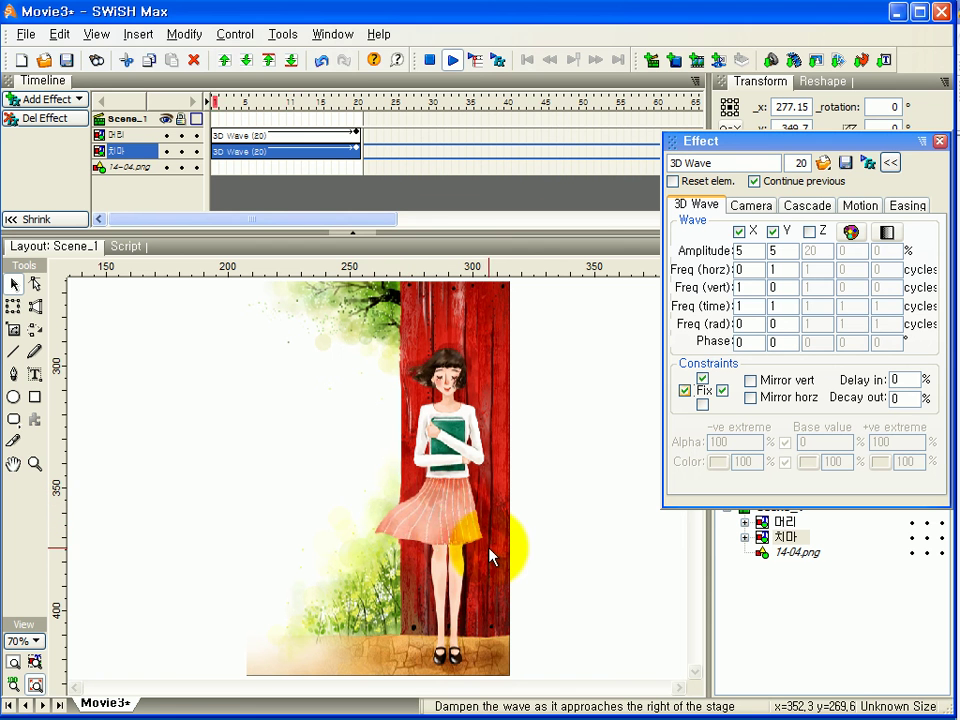
{"action": "left_click", "coordinate": [436, 60]}
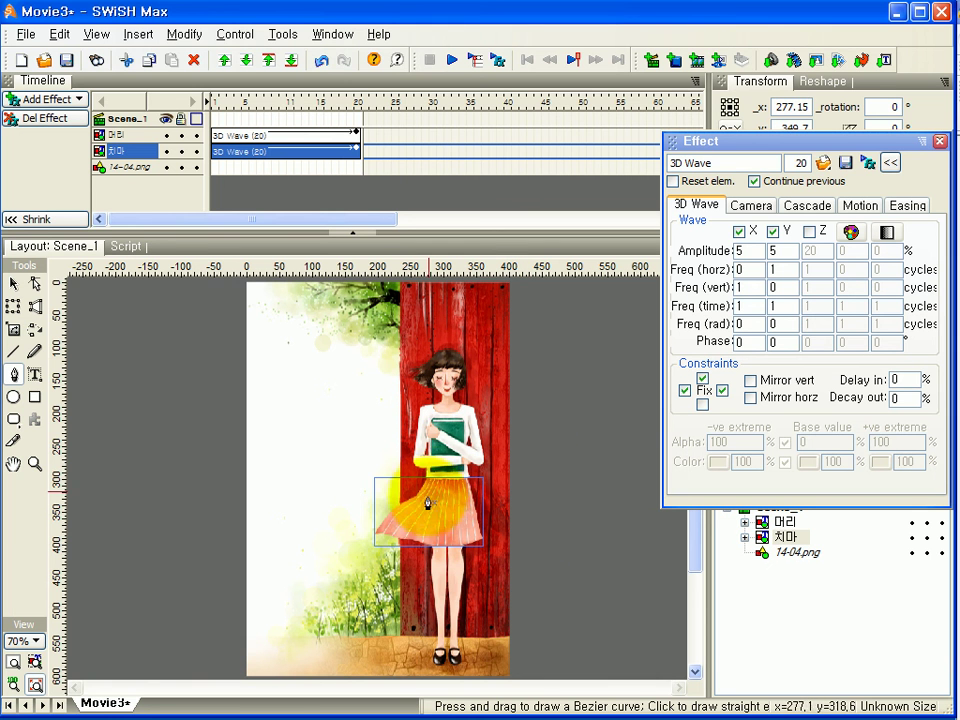
{"action": "left_click", "coordinate": [452, 61]}
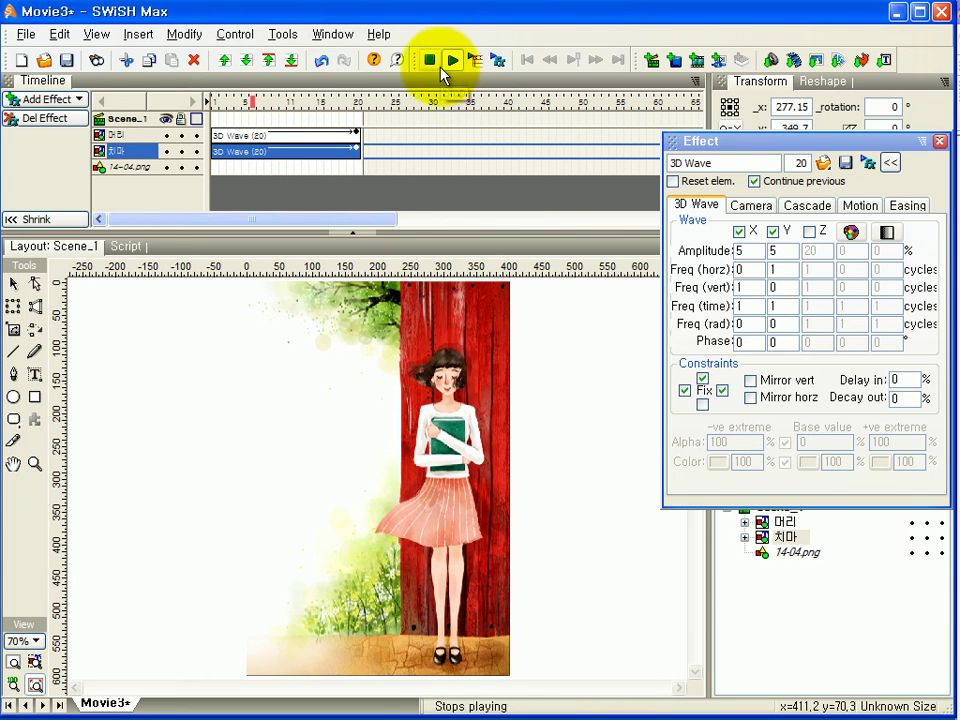
{"action": "left_click", "coordinate": [433, 66]}
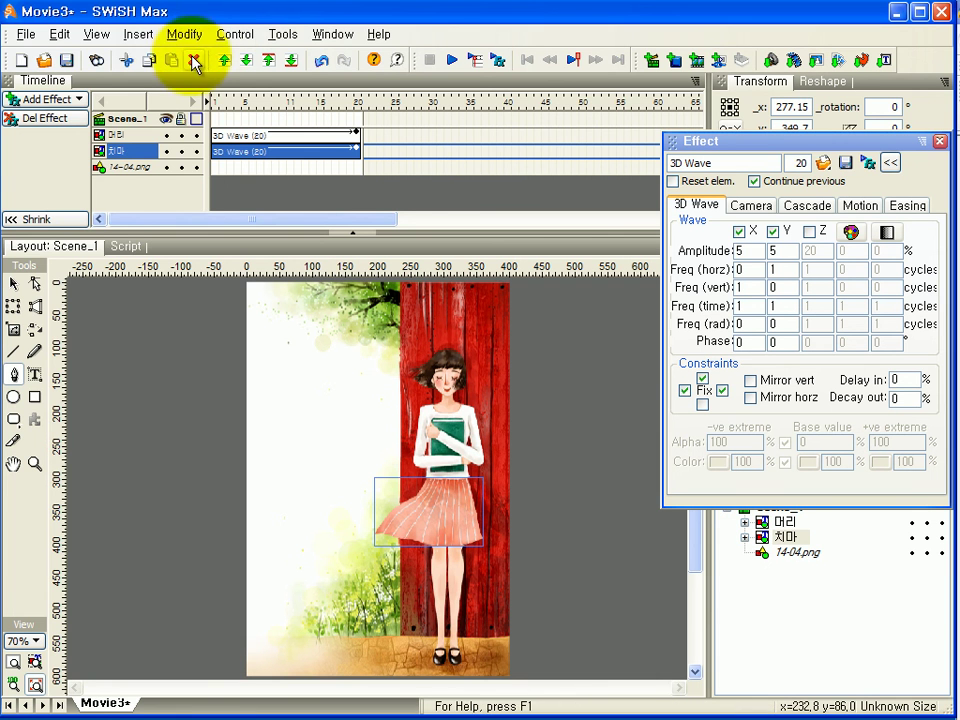
- Save the movie as a SWiSH file named 245심화문제1 in the 스위시작업파일 folder
{"action": "left_click", "coordinate": [25, 35]}
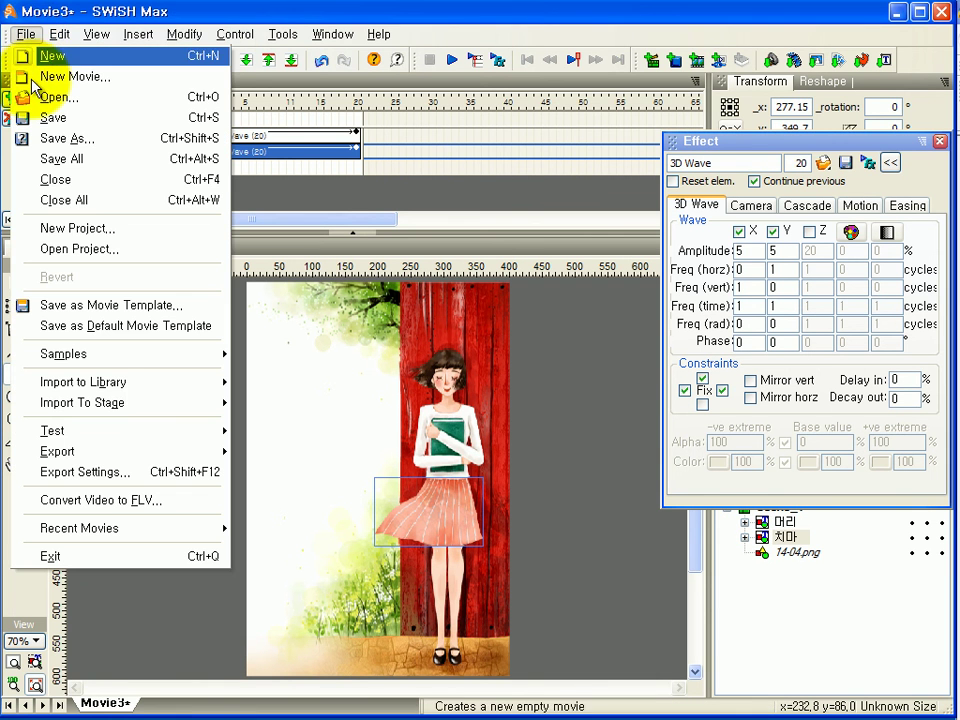
{"action": "left_click", "coordinate": [100, 116]}
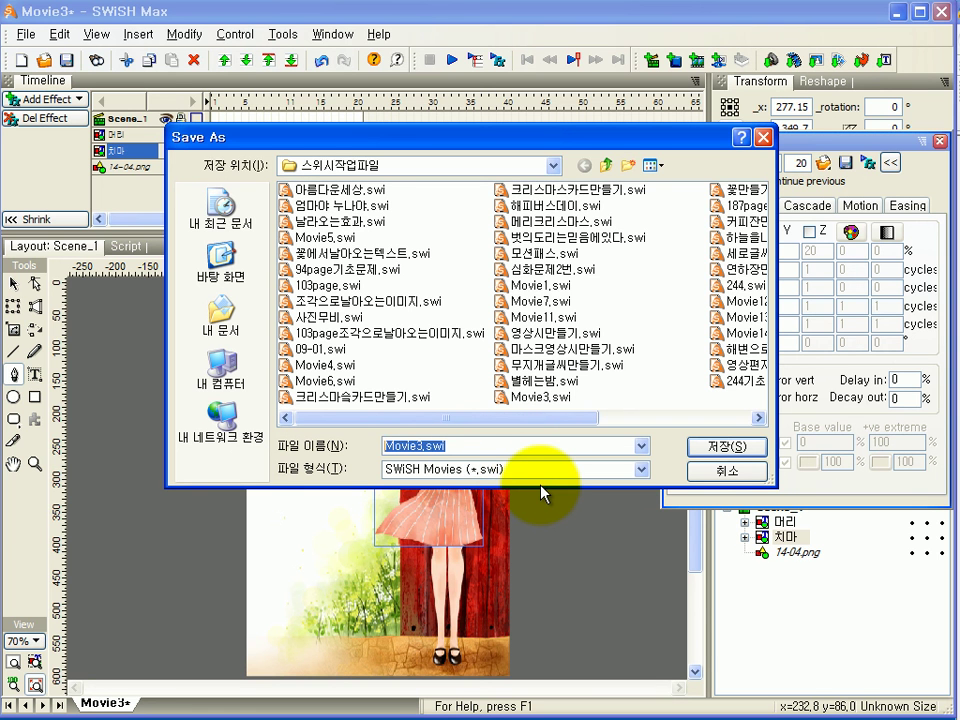
{"action": "type", "text": "245심화문제1"}
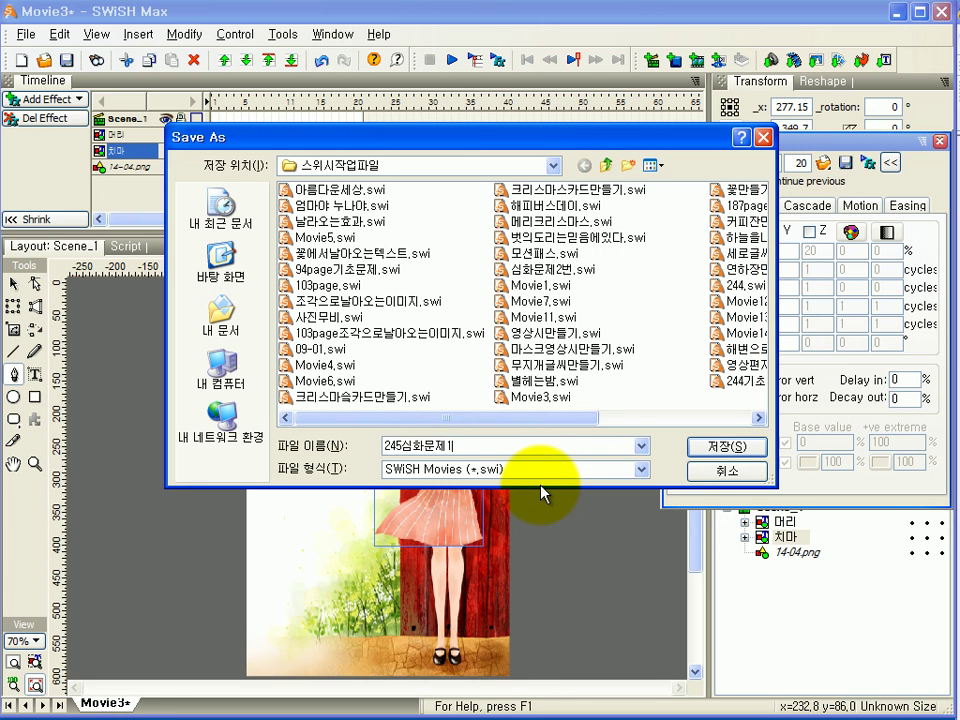
{"action": "left_click", "coordinate": [724, 446]}
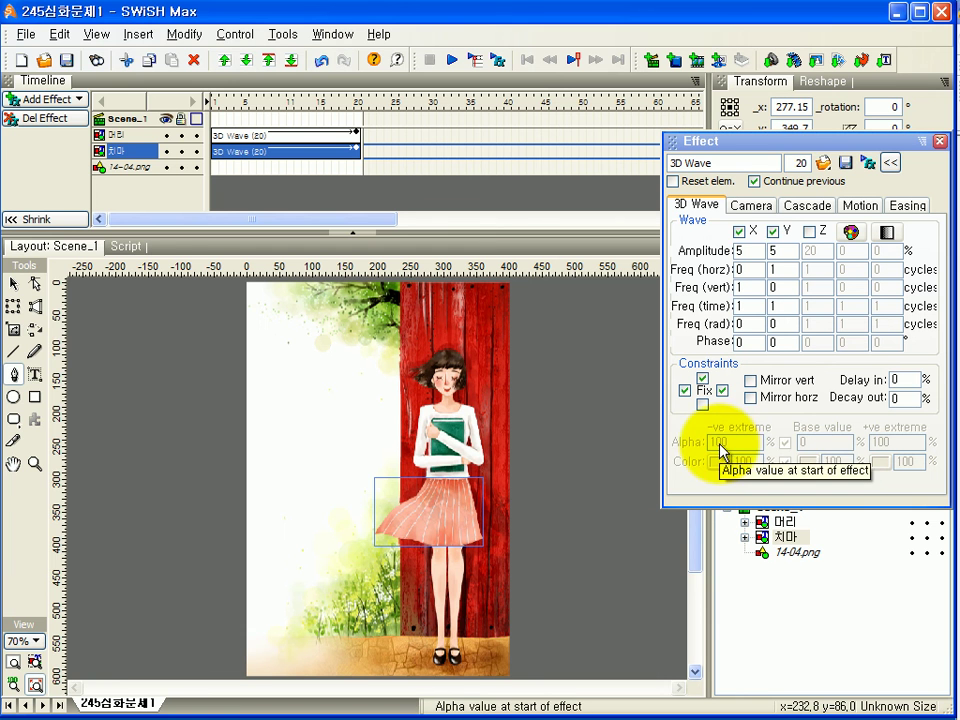
- Export the movie to a Flash SWF file named 245심화문제1.swf in the same folder
{"action": "left_click", "coordinate": [20, 33]}
{"action": "mouse_move", "coordinate": [107, 451]}
{"action": "left_click", "coordinate": [274, 450]}
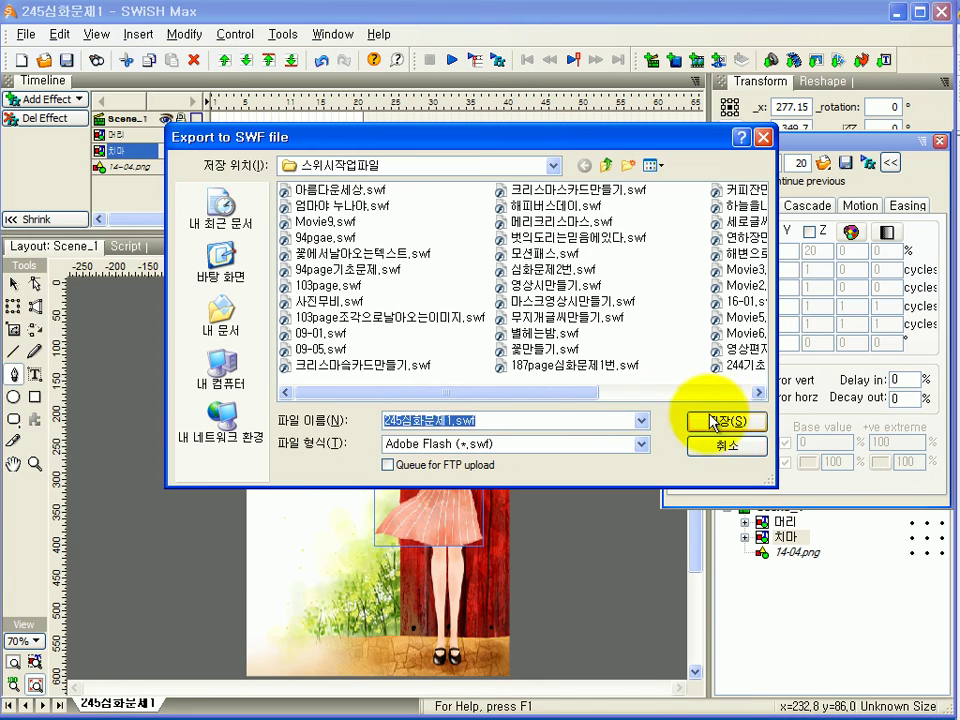
{"action": "left_click", "coordinate": [722, 420]}
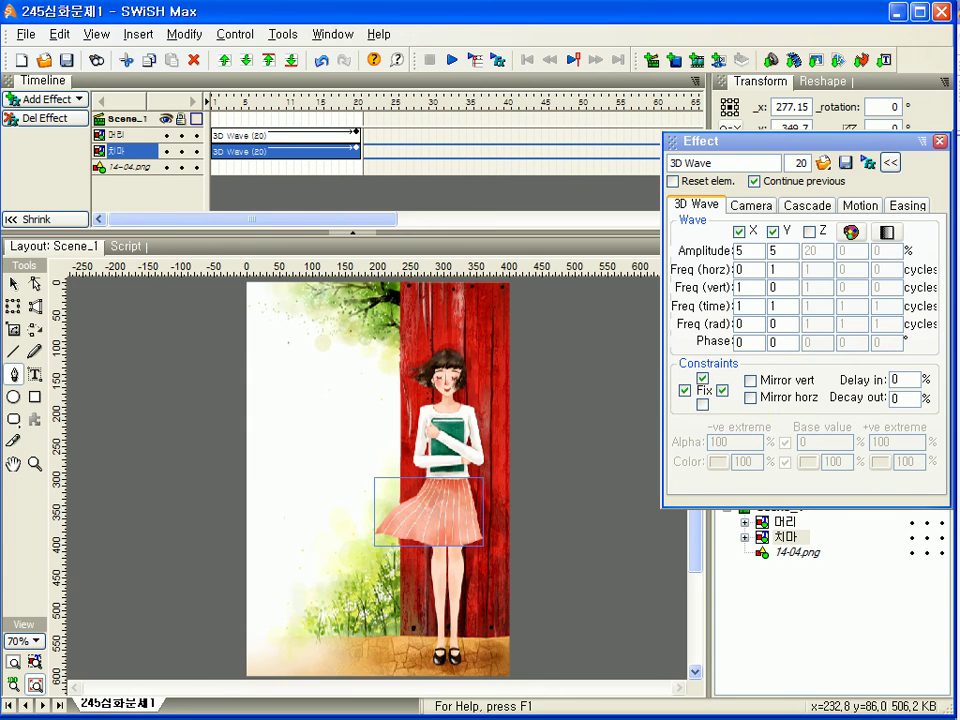